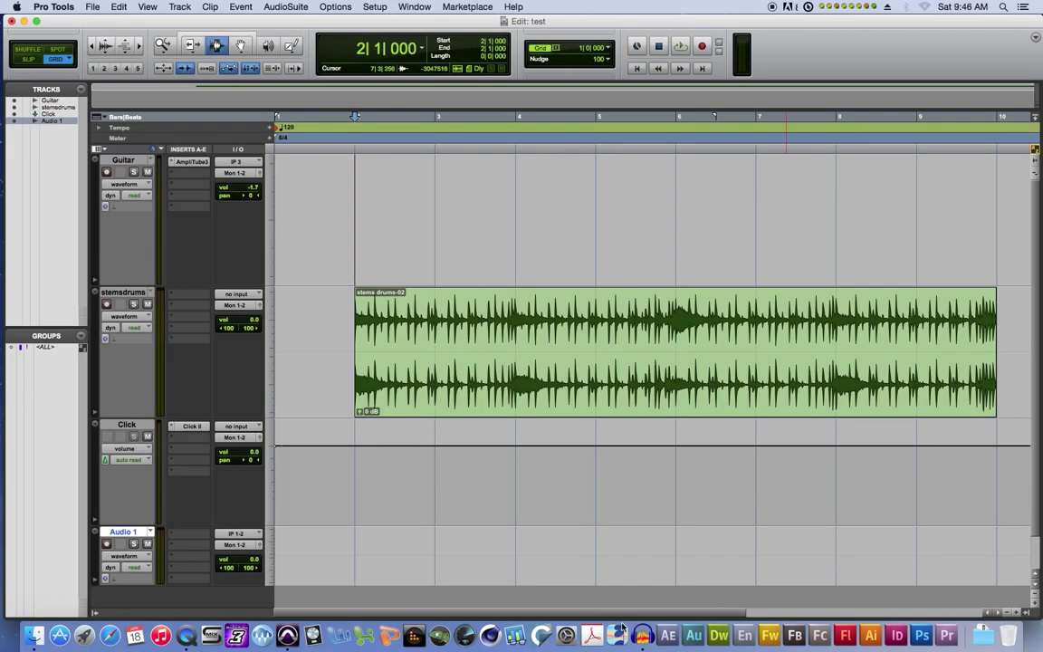
# Delete the empty Audio 1 track, leaving only Guitar, stemsdrums and Click
pyautogui.rightClick(130, 533)
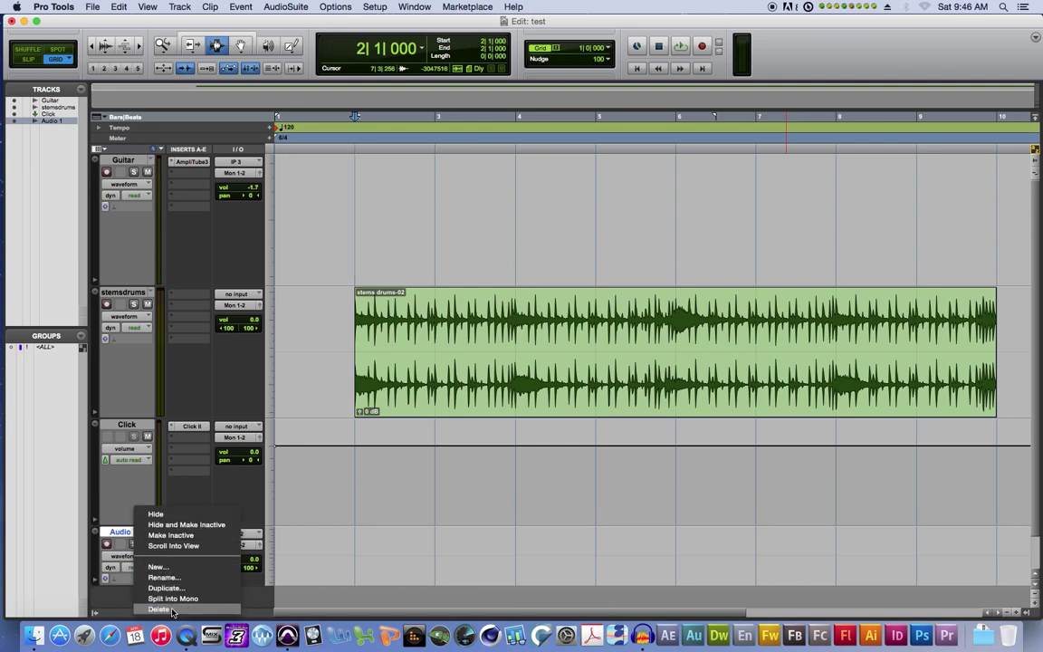
pyautogui.click(161, 608)
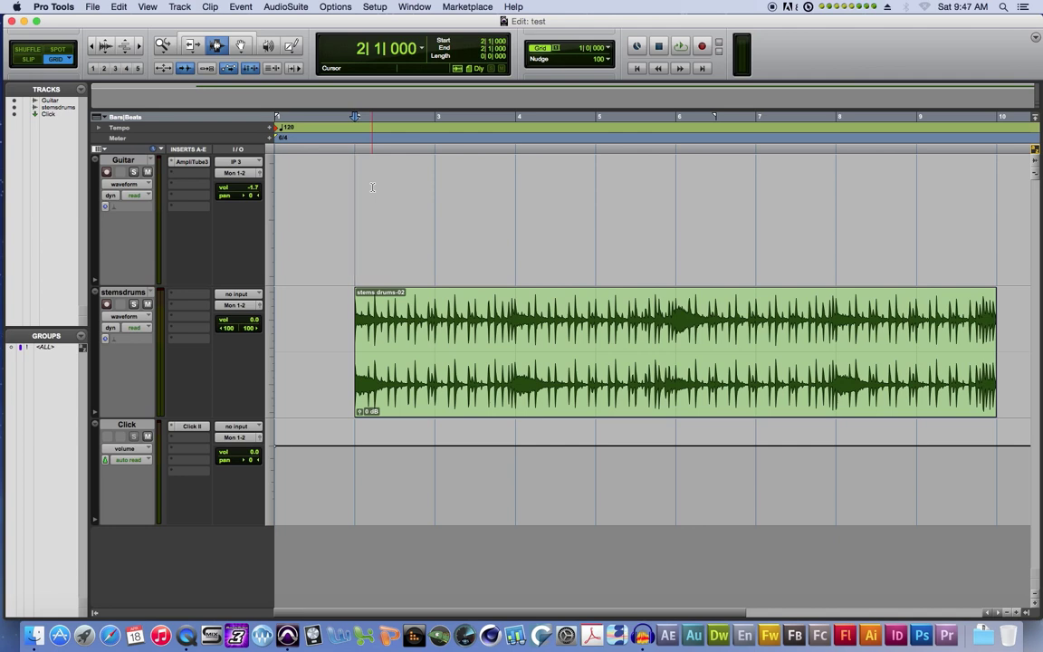
pyautogui.press('space')
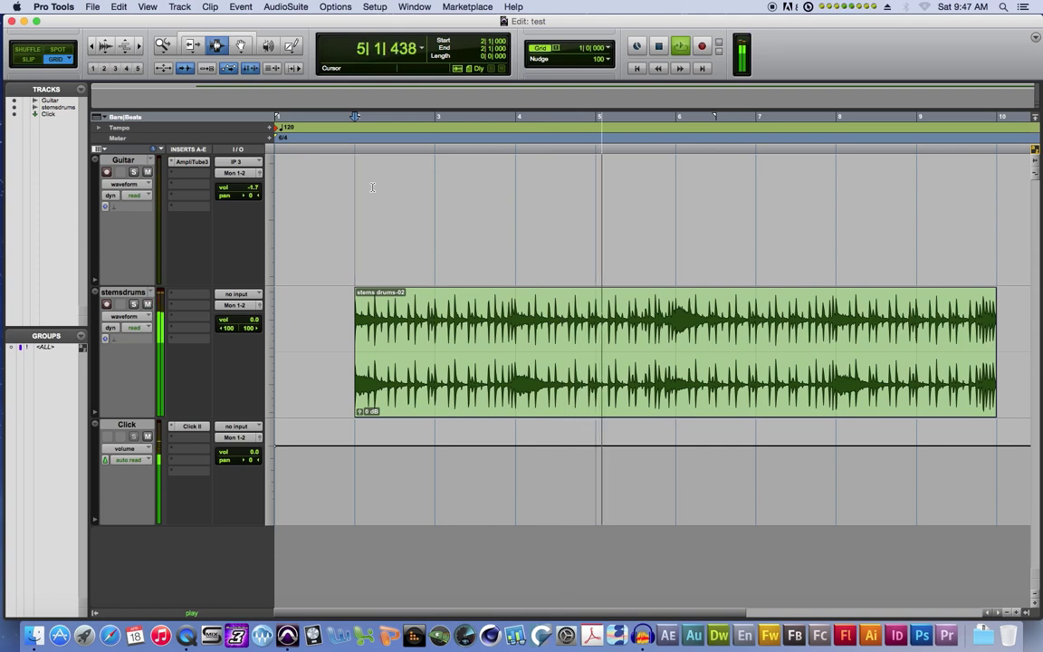
pyautogui.press('space')
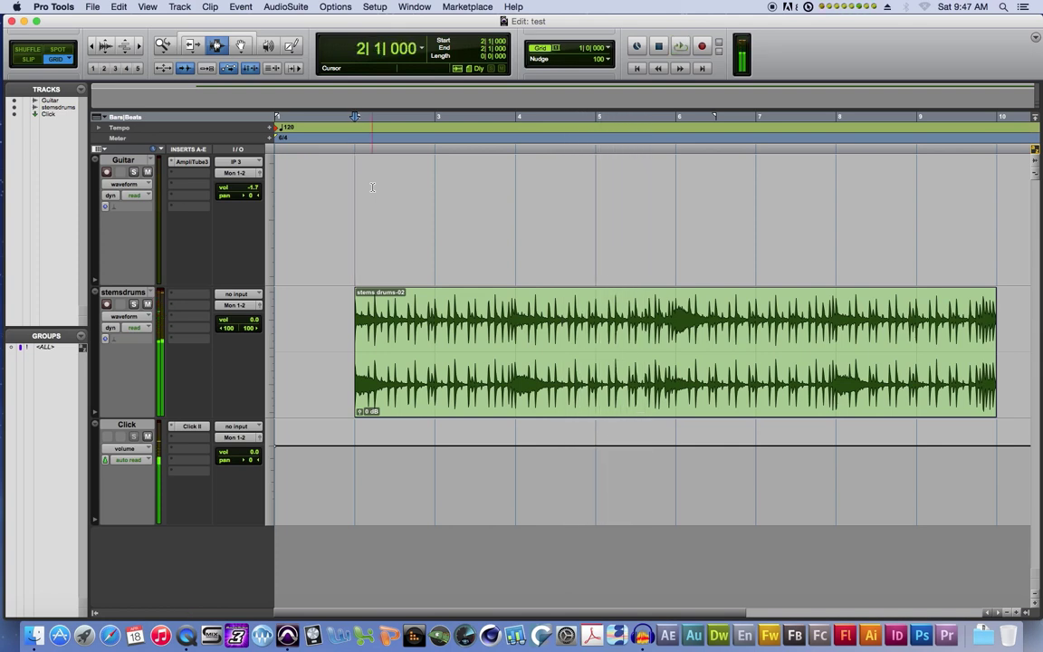
# Arm the Guitar track and record a take from bar 1 to about bar 10
pyautogui.press('Return')
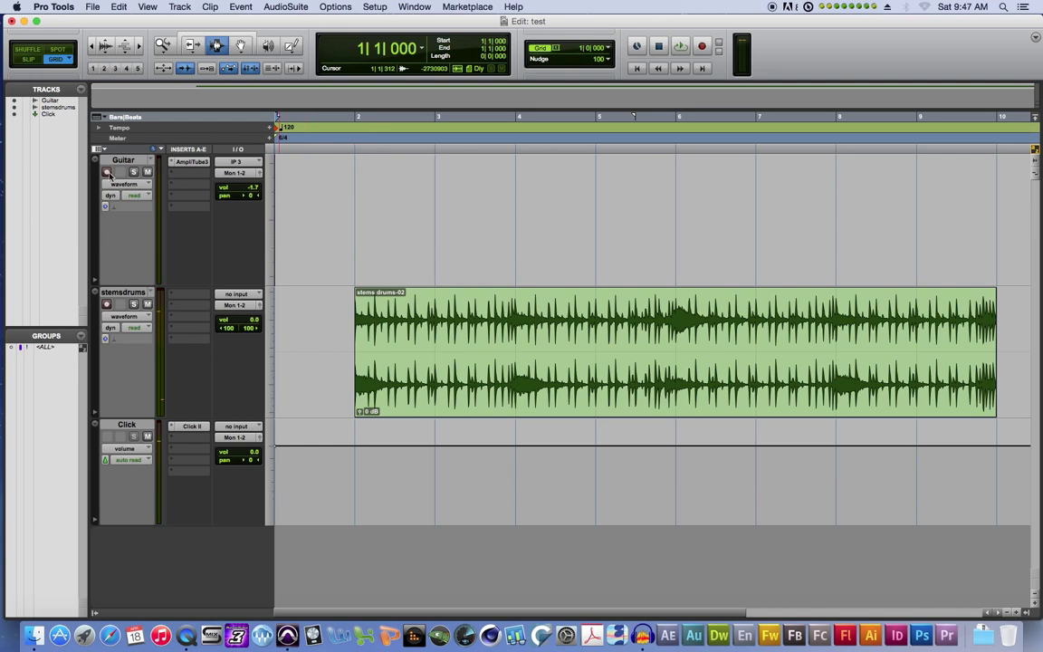
pyautogui.hotkey('shift', 'r')
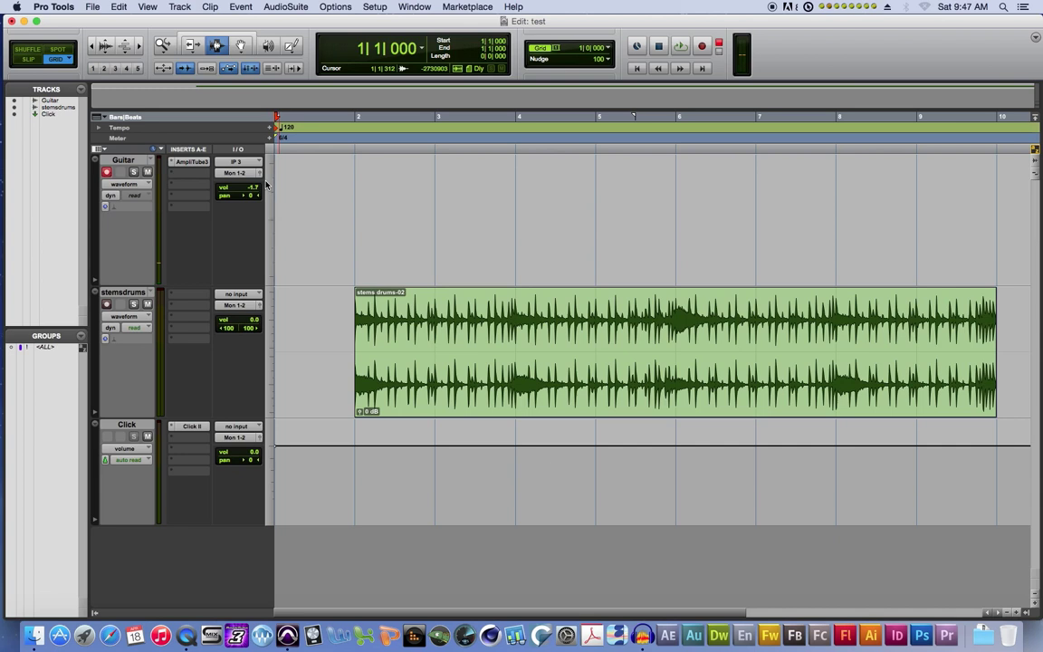
pyautogui.press('super+space')
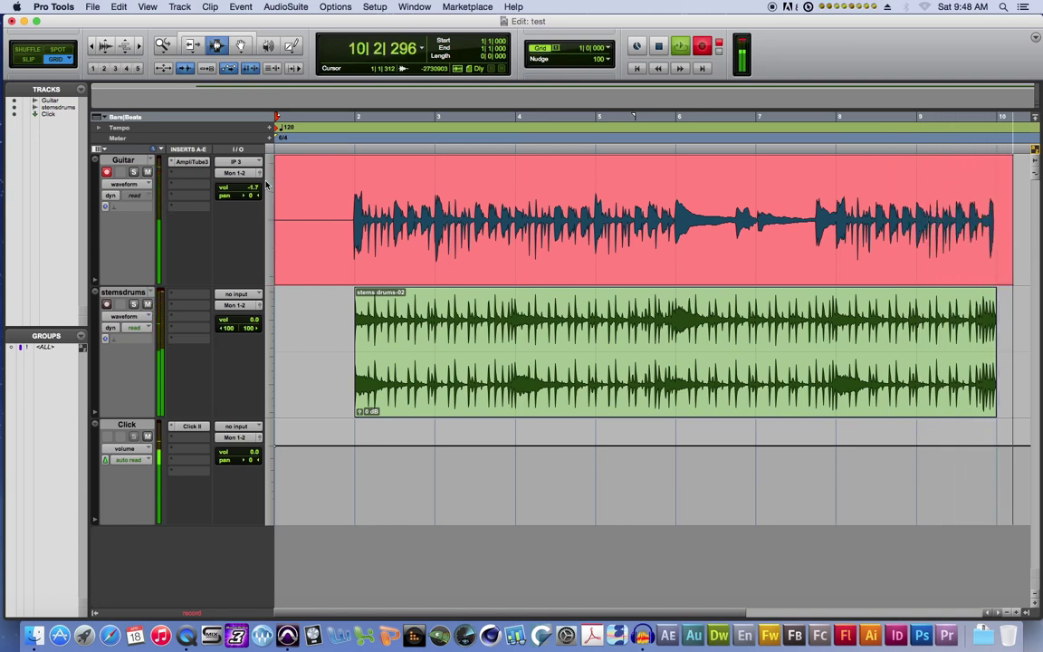
pyautogui.press('space')
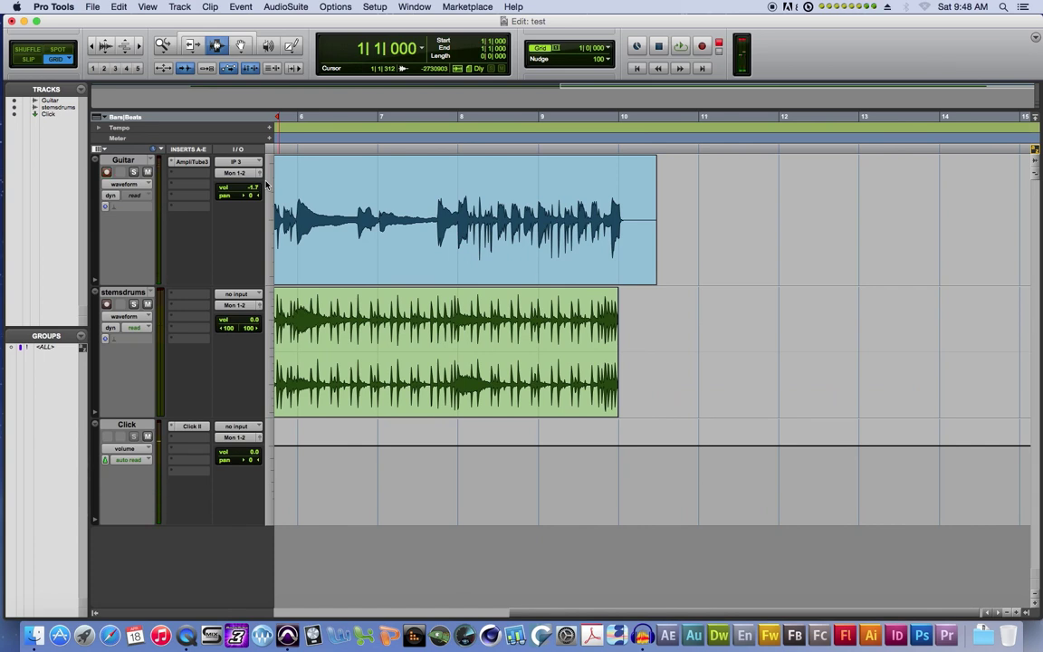
# Select bars 6 to 8 on the Guitar_05 clip and check the grid size options
pyautogui.press('super+bracketleft')
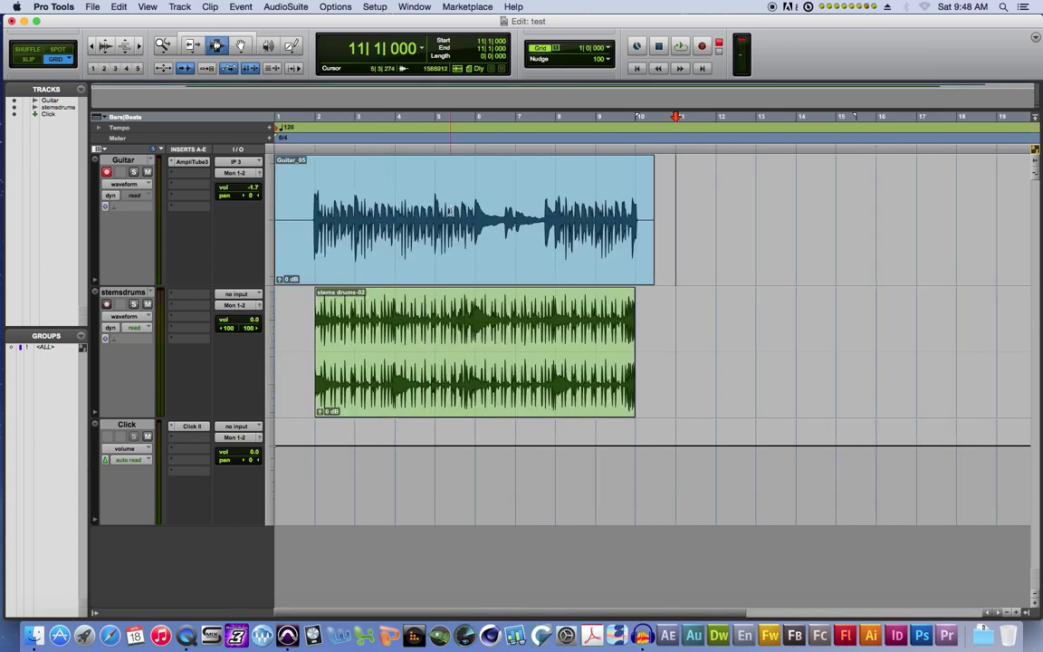
pyautogui.moveTo(437, 226); pyautogui.dragTo(553, 229)
pyautogui.hotkey('alt', 'Return')
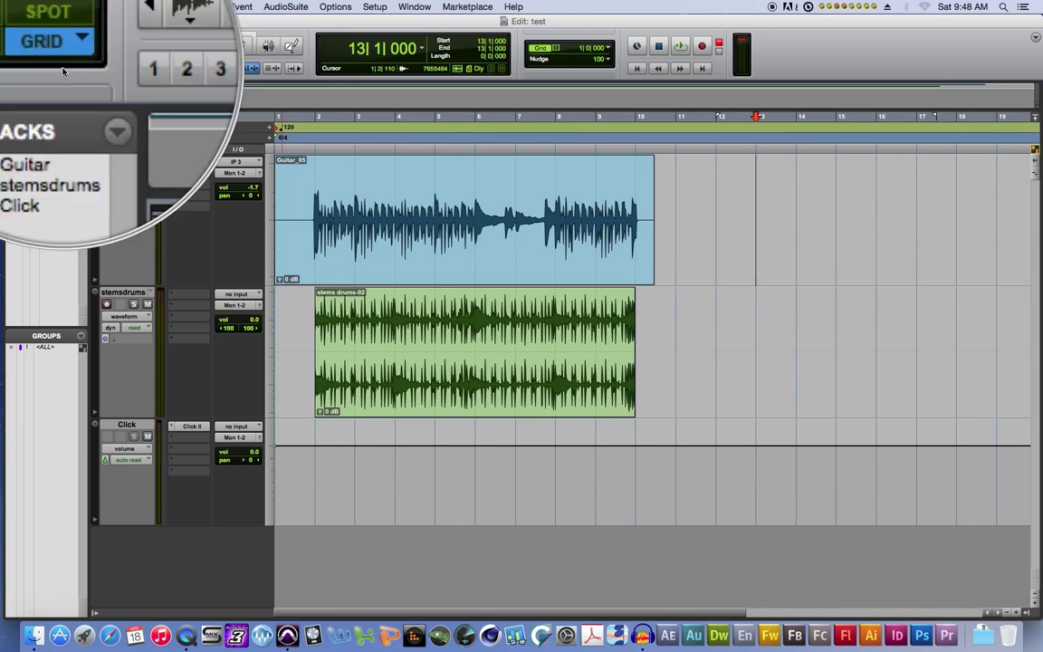
pyautogui.moveTo(496, 220); pyautogui.dragTo(552, 220)
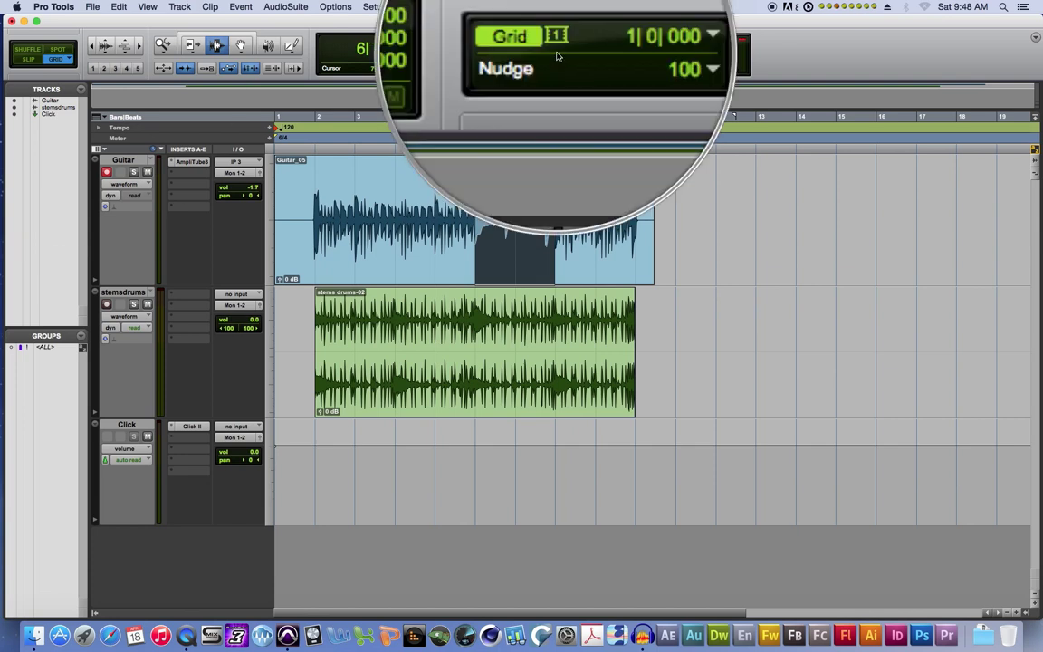
pyautogui.click(558, 56)
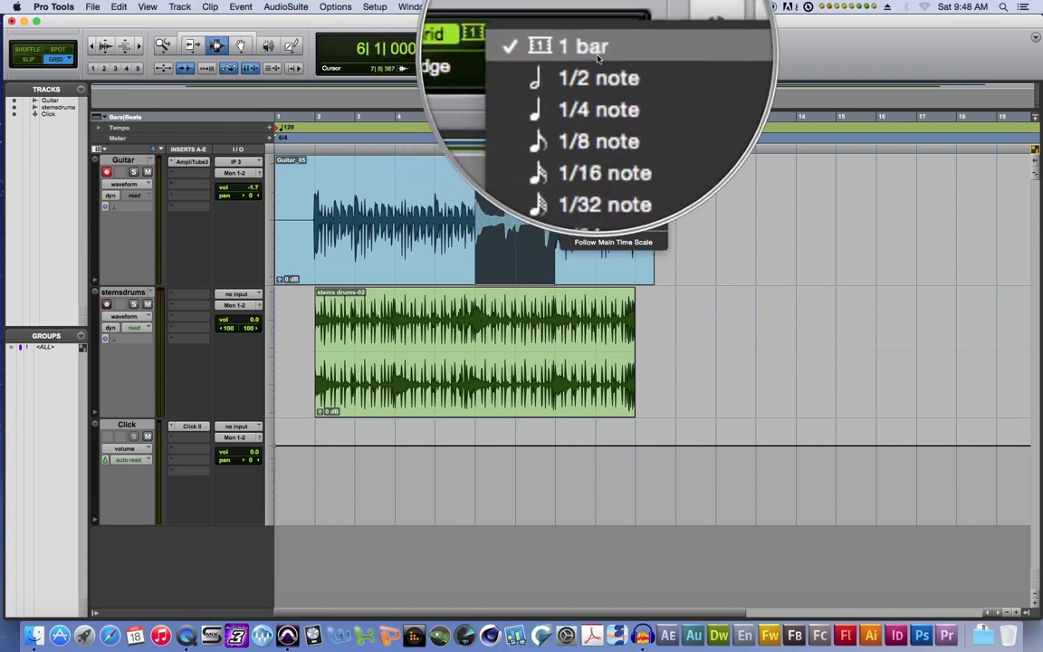
# Switch to Slip mode and clear the bar 6–8 selection
pyautogui.click(30, 68)
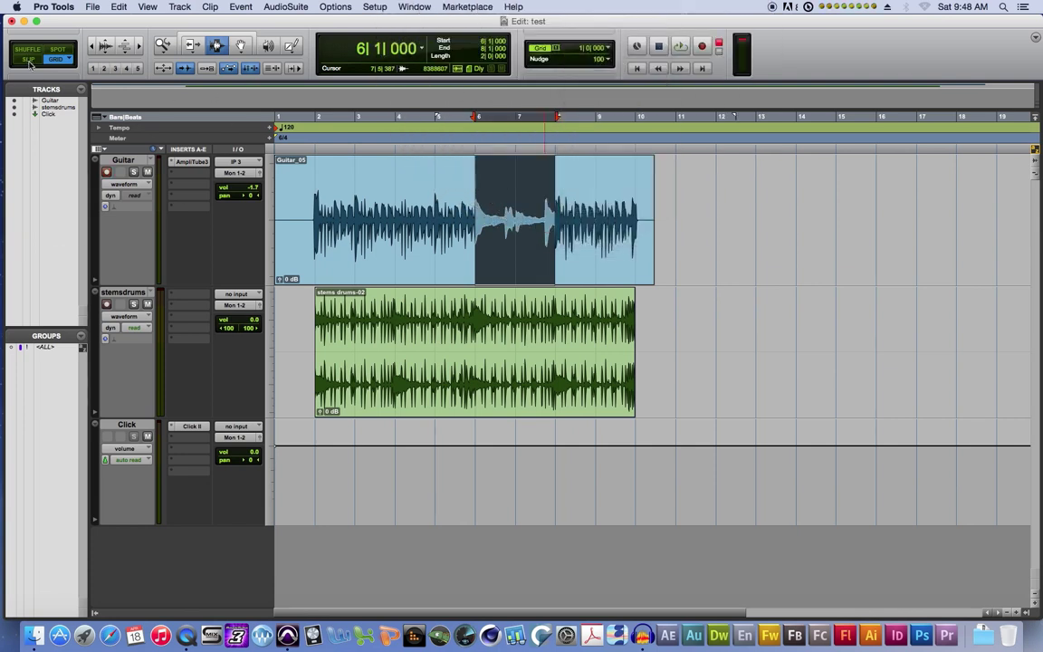
pyautogui.click(31, 61)
pyautogui.click(465, 243)
# Audition the guitar over the drums from the end of bar 4 to about bar 8
pyautogui.press('super+bracketright')
pyautogui.press('super+bracketright')
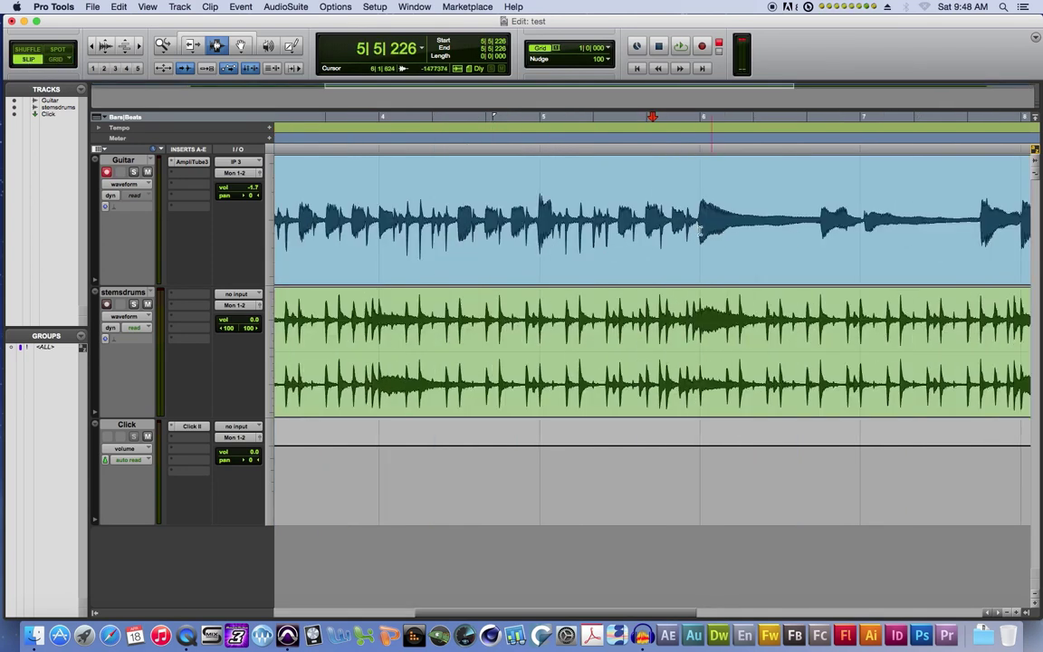
pyautogui.press('space')
pyautogui.click(585, 217)
pyautogui.press('super+bracketright')
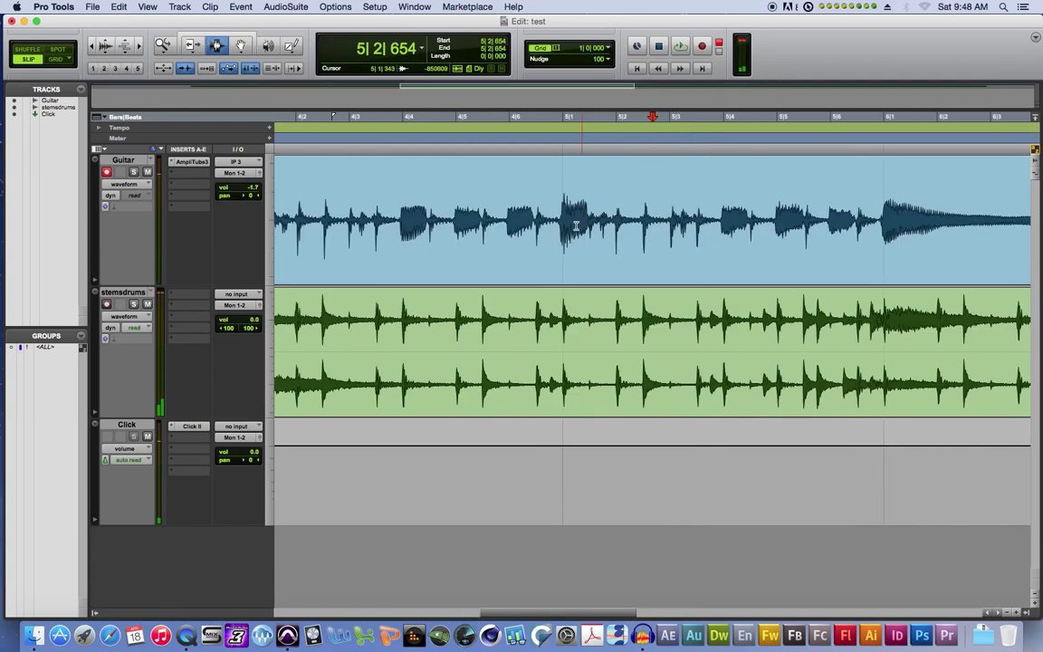
pyautogui.click(556, 258)
pyautogui.press('space')
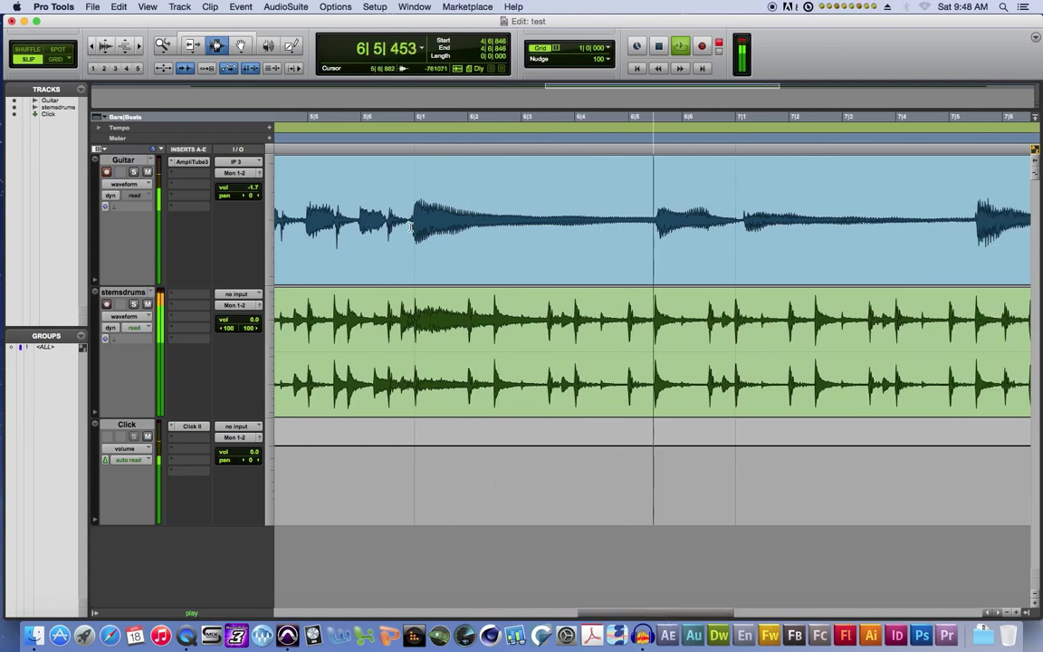
pyautogui.press('super+bracketleft')
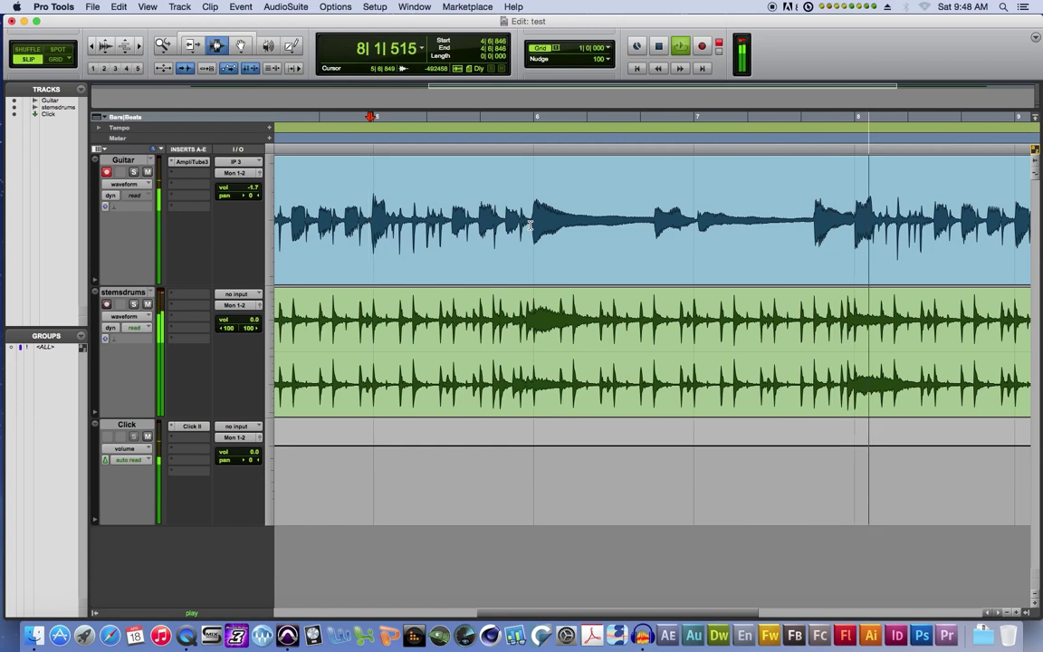
pyautogui.press('super+bracketleft')
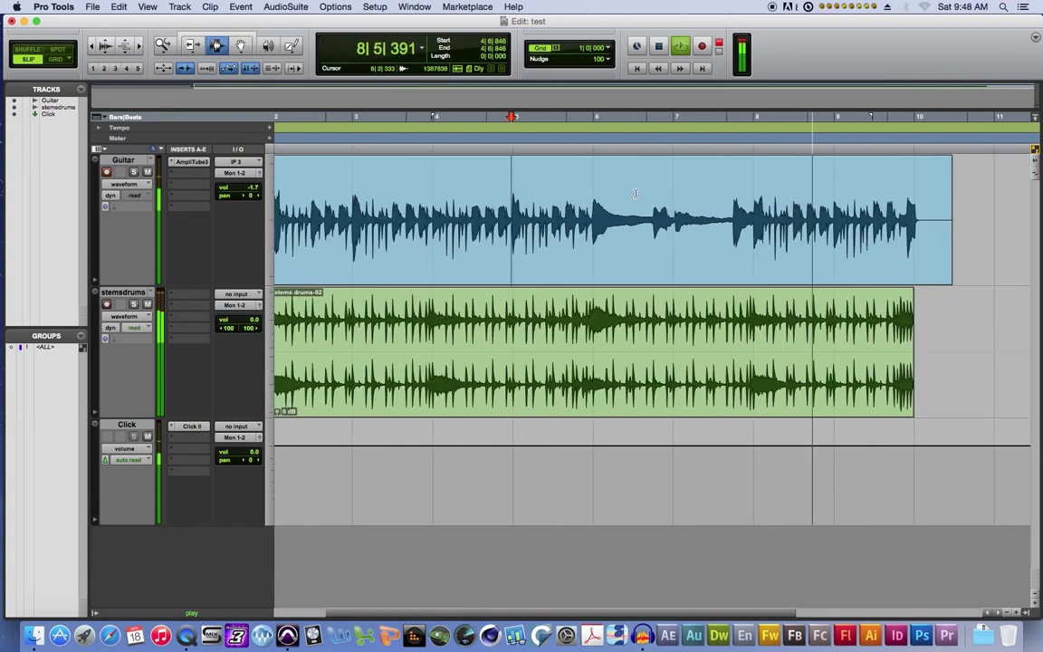
pyautogui.press('space')
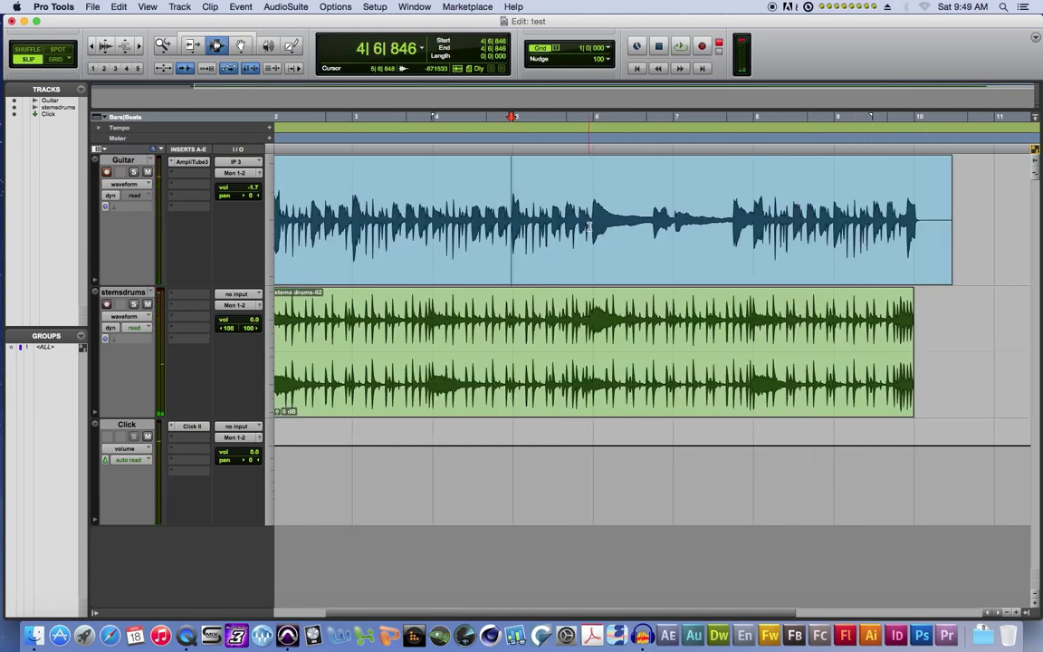
# Select the Guitar take from 5|6|648 to 8|3|827, a 2|3|178 range
pyautogui.moveTo(589, 226); pyautogui.dragTo(791, 282)
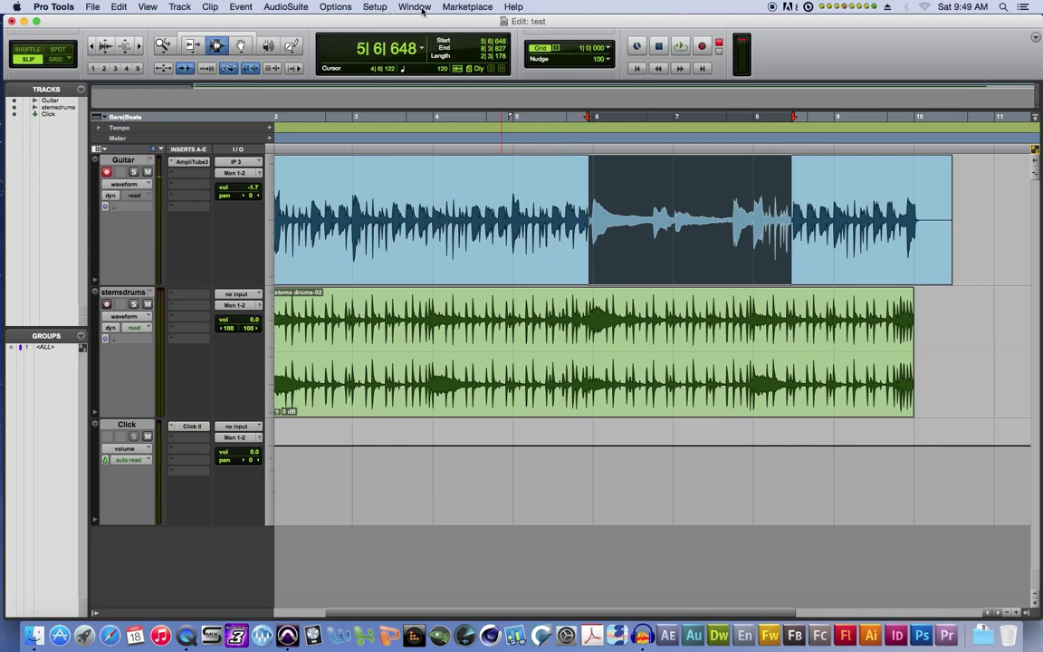
# Show the Transport window and enable pre-roll 2|0|000 and post-roll 4|3|000
pyautogui.click(416, 7)
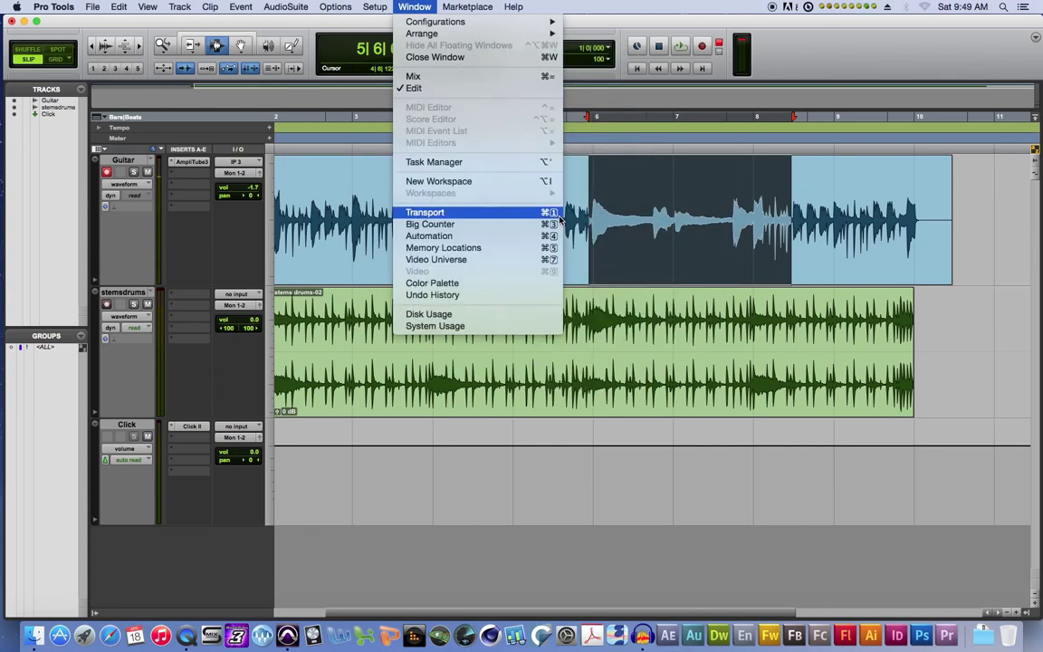
pyautogui.click(510, 214)
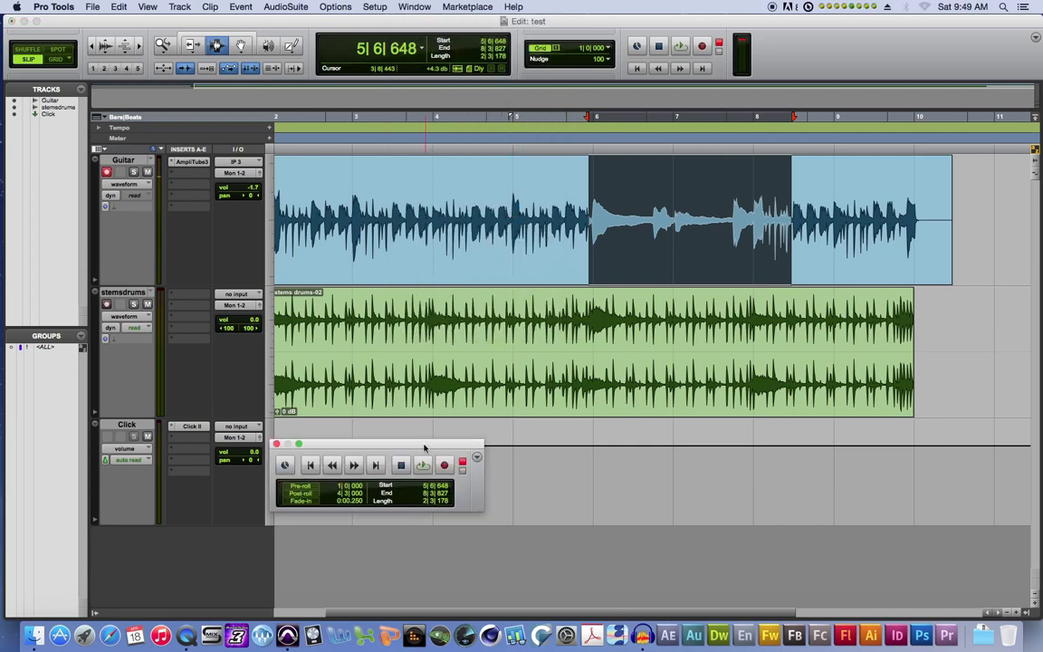
pyautogui.moveTo(409, 447); pyautogui.dragTo(442, 472)
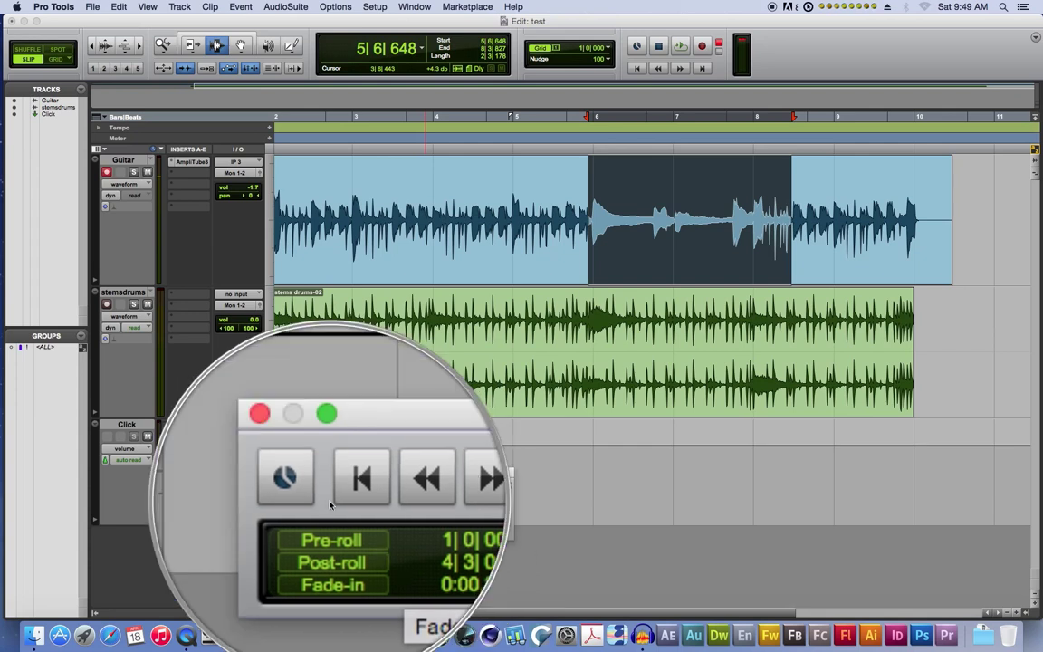
pyautogui.click(330, 507)
pyautogui.click(329, 523)
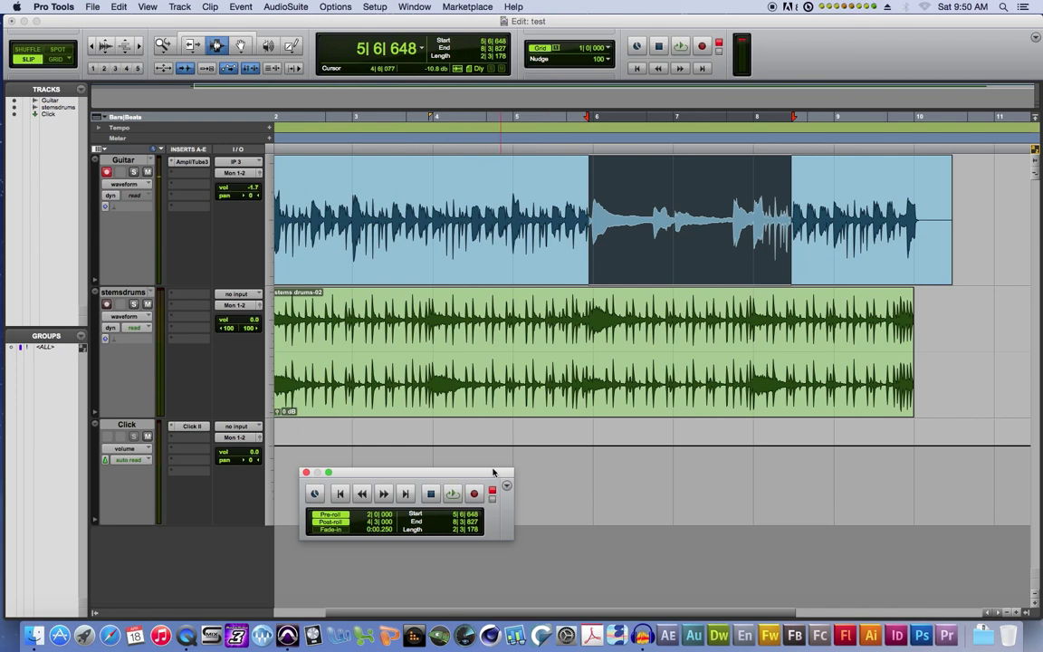
# Save the session, then punch in a Guitar_06 retake over 5|6|648–8|3|827
pyautogui.moveTo(493, 472); pyautogui.dragTo(534, 466)
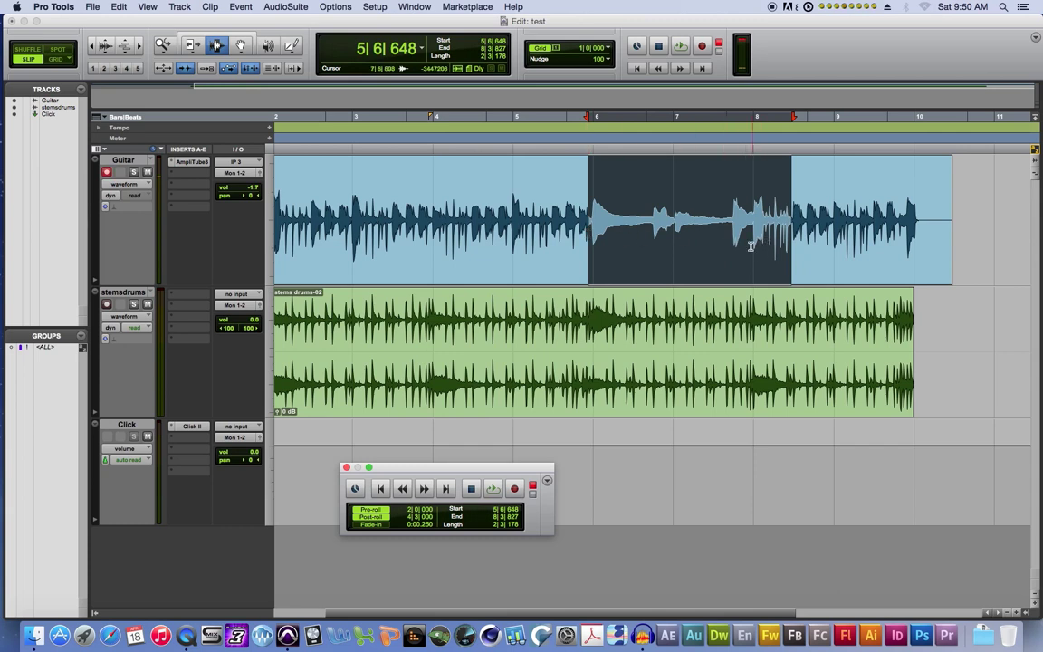
pyautogui.press('super+s')
pyautogui.press('space')
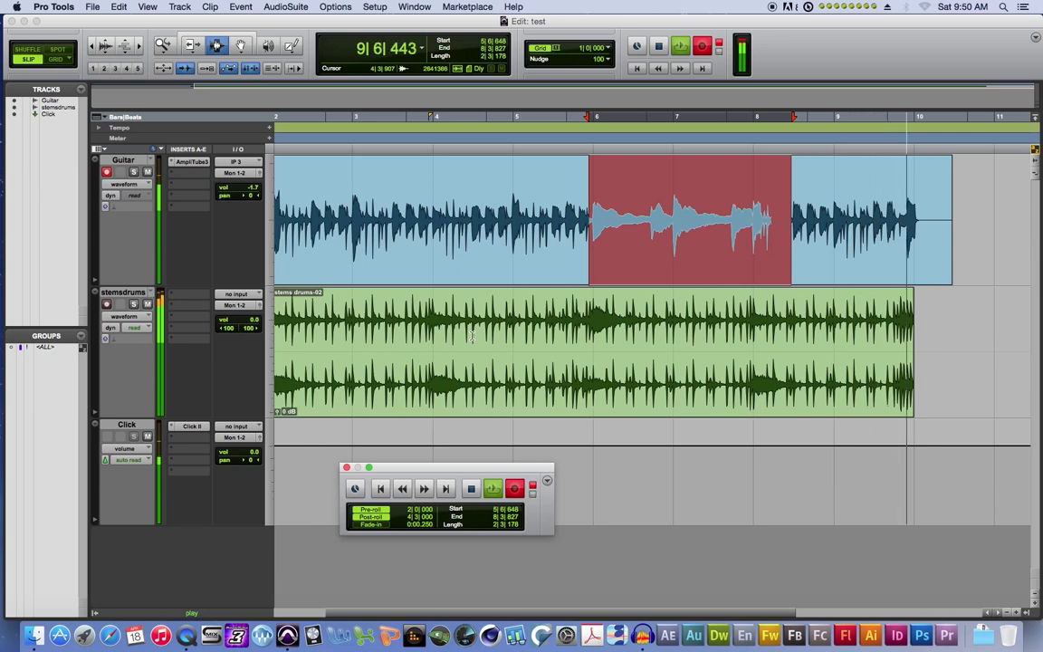
pyautogui.press('space')
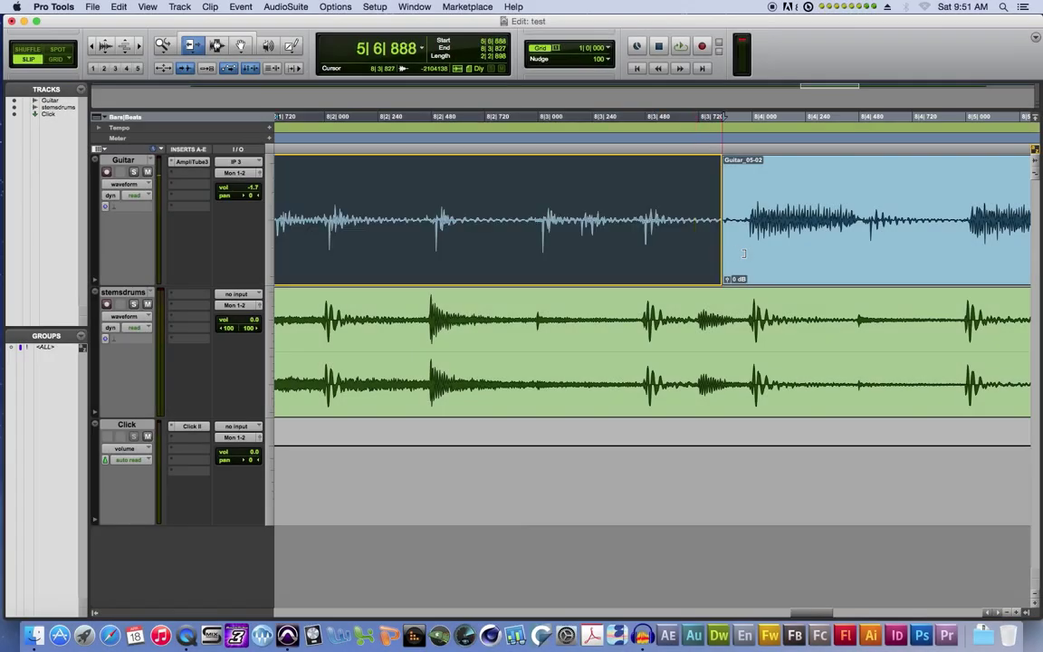
# Trim the end of the Guitar_06 retake slightly earlier
pyautogui.moveTo(697, 238); pyautogui.dragTo(684, 236)
pyautogui.hotkey('ctrl', 'Tab')
pyautogui.press('super+bracketleft')
pyautogui.press('super+bracketleft')
pyautogui.press('super+bracketleft')
# Zoom in and select a short range across the Guitar_05-02 join
pyautogui.click(217, 47)
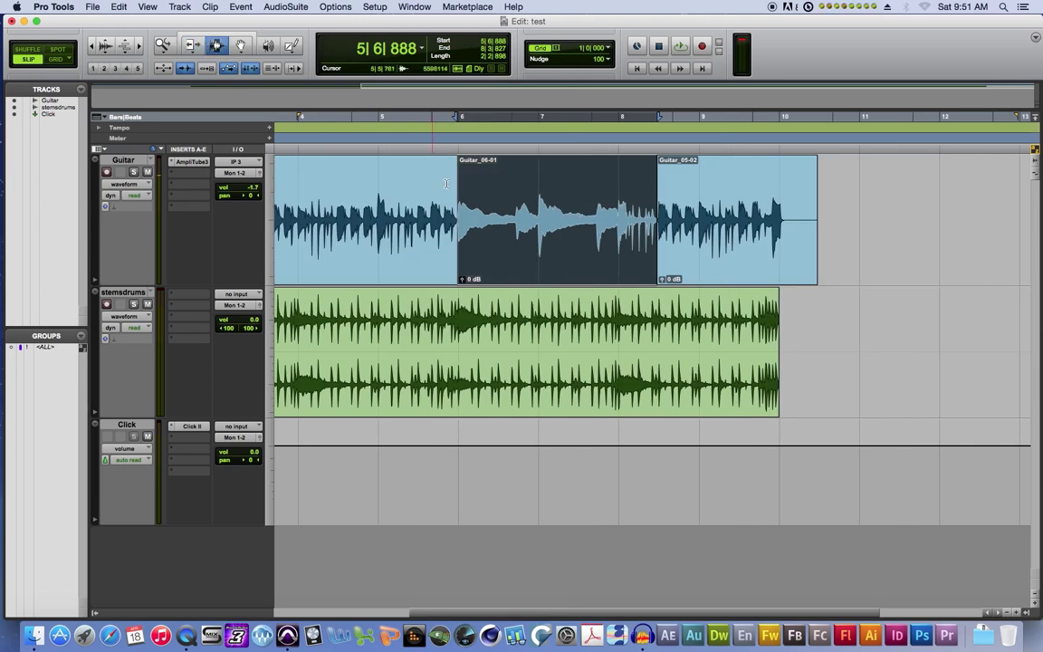
pyautogui.click(439, 254)
pyautogui.press('super+bracketright')
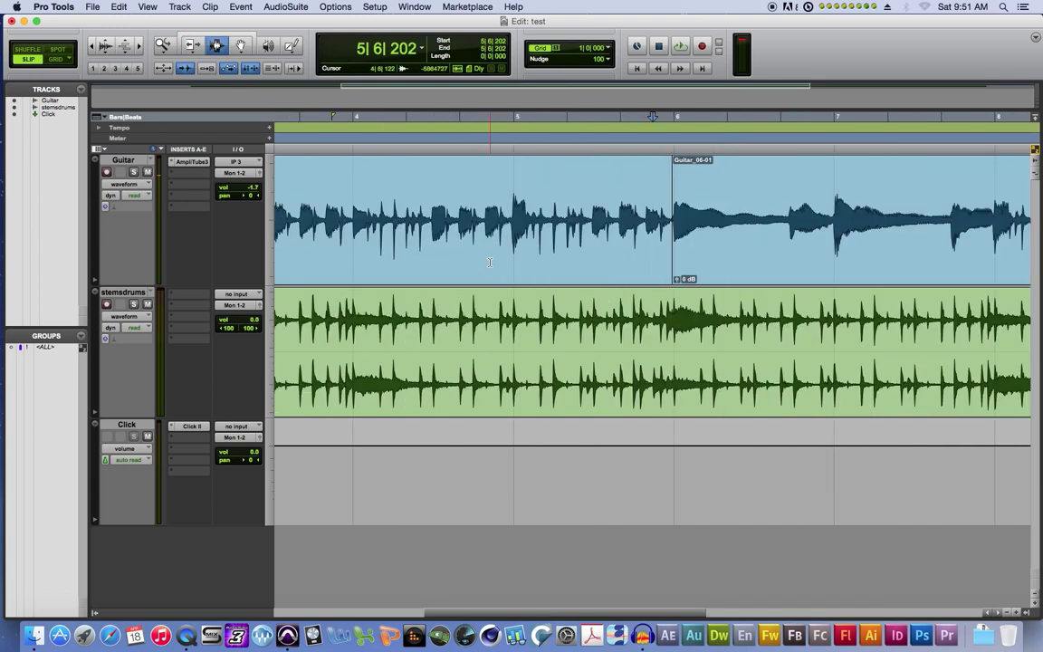
pyautogui.click(677, 174)
pyautogui.press('super+bracketright')
pyautogui.press('super+bracketright')
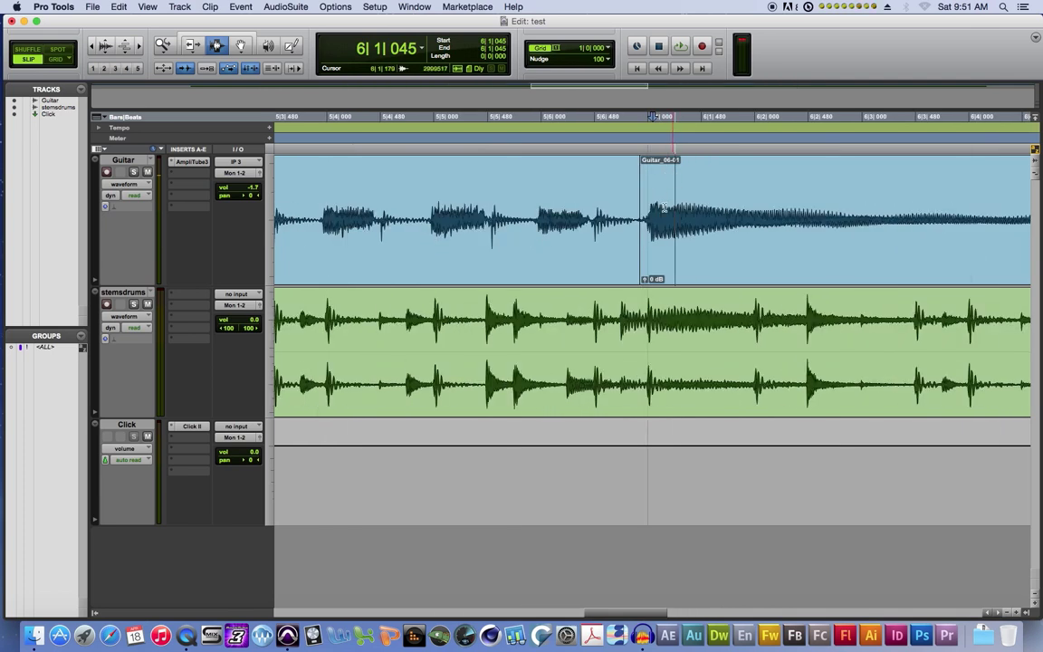
pyautogui.moveTo(616, 234); pyautogui.dragTo(644, 261)
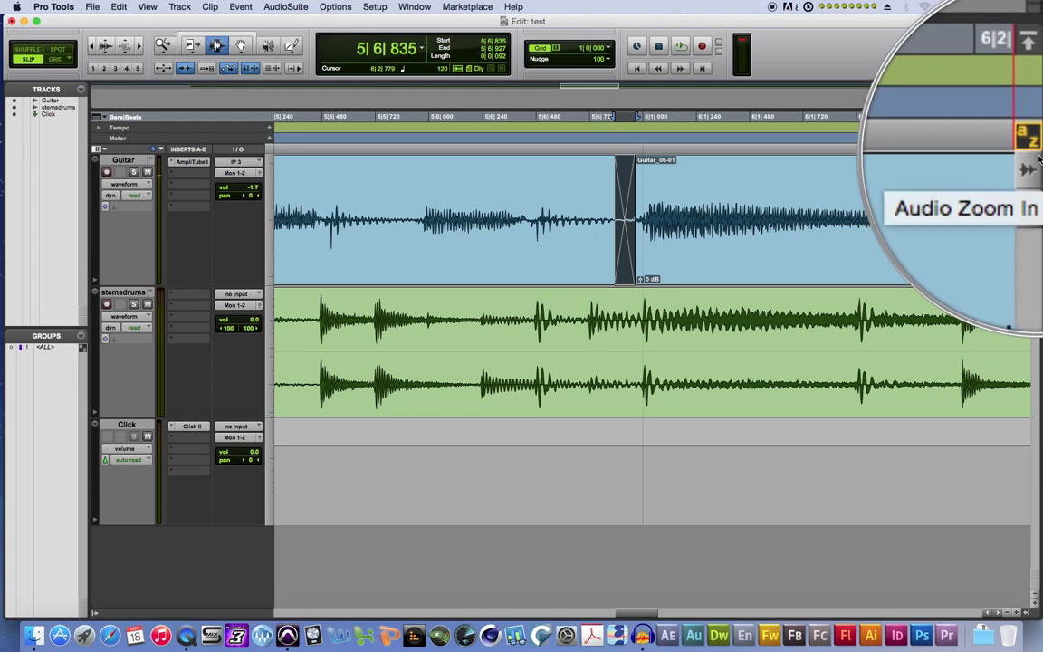
pyautogui.click(805, 192)
pyautogui.press('super+bracketleft')
pyautogui.press('super+bracketleft')
pyautogui.press('super+bracketleft')
pyautogui.click(853, 192)
pyautogui.press('super+bracketright')
pyautogui.press('super+bracketright')
pyautogui.press('super+bracketright')
pyautogui.press('super+bracketright')
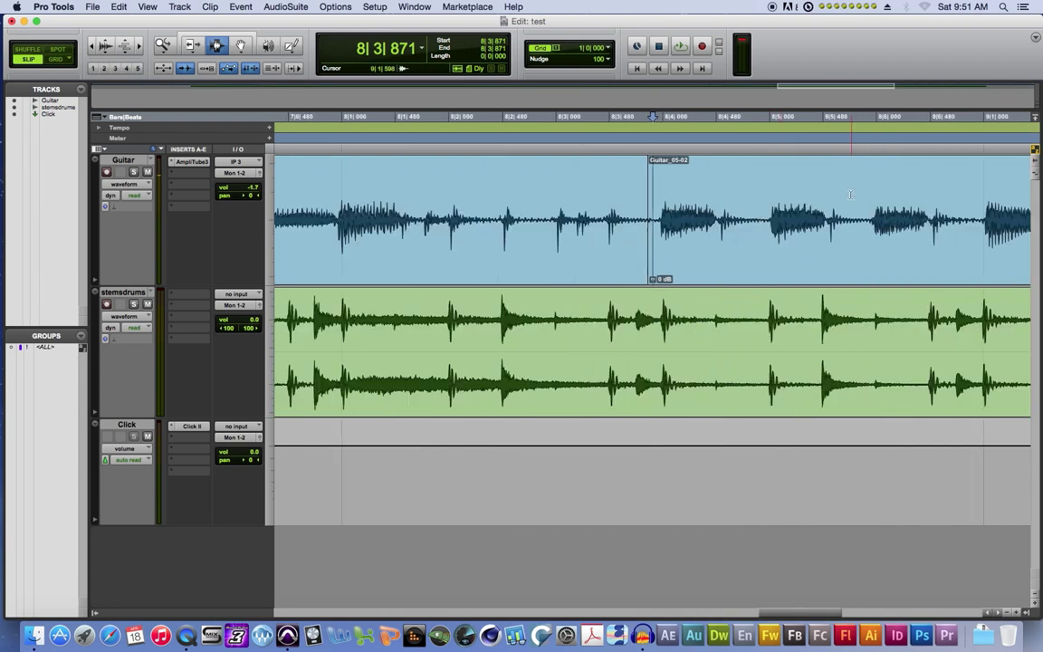
pyautogui.click(625, 224)
pyautogui.moveTo(624, 225); pyautogui.dragTo(643, 225)
# Create a crossfade over the Guitar_05-02 join, letting its bounds adjust to the audio
pyautogui.hotkey('ctrl', 'f')
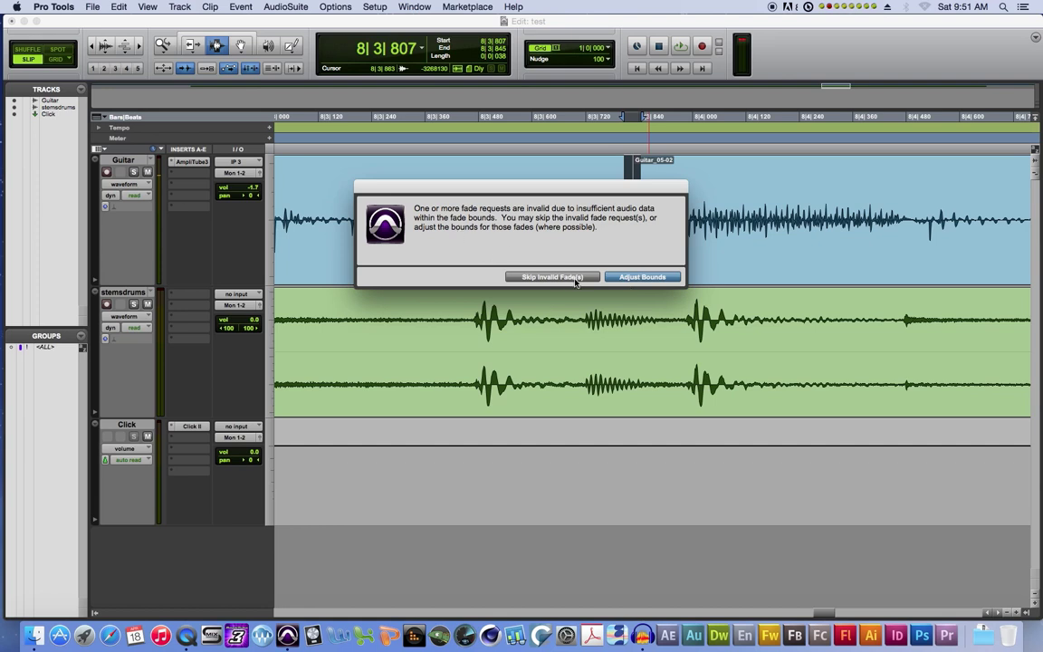
pyautogui.click(641, 277)
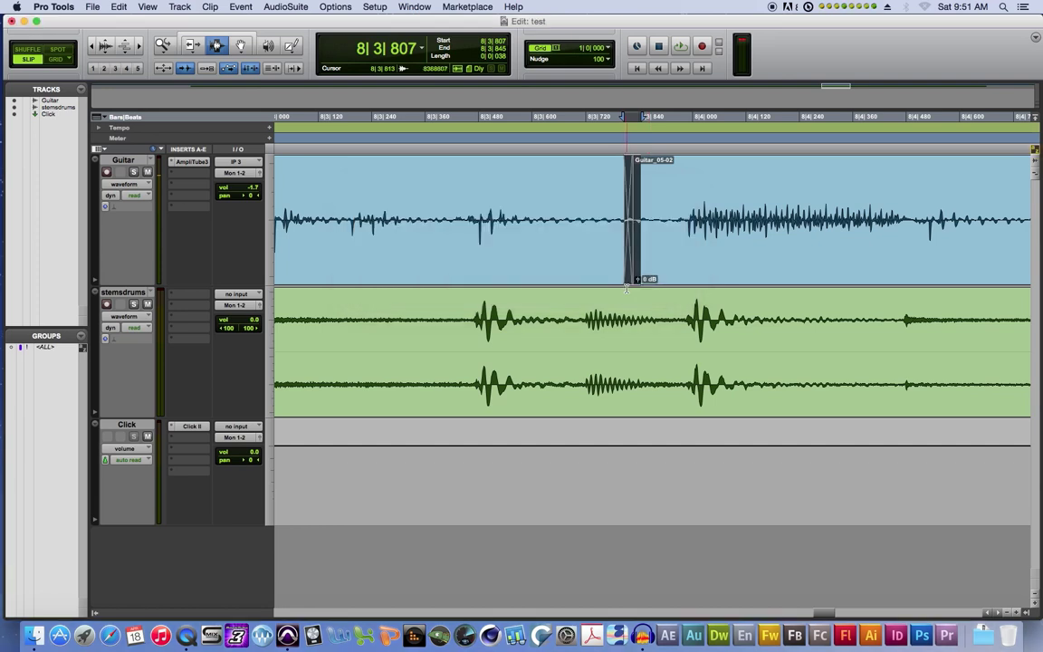
pyautogui.click(629, 220)
pyautogui.keyDown('shift'); pyautogui.click(644, 220); pyautogui.keyUp('shift')
pyautogui.press('super+f')
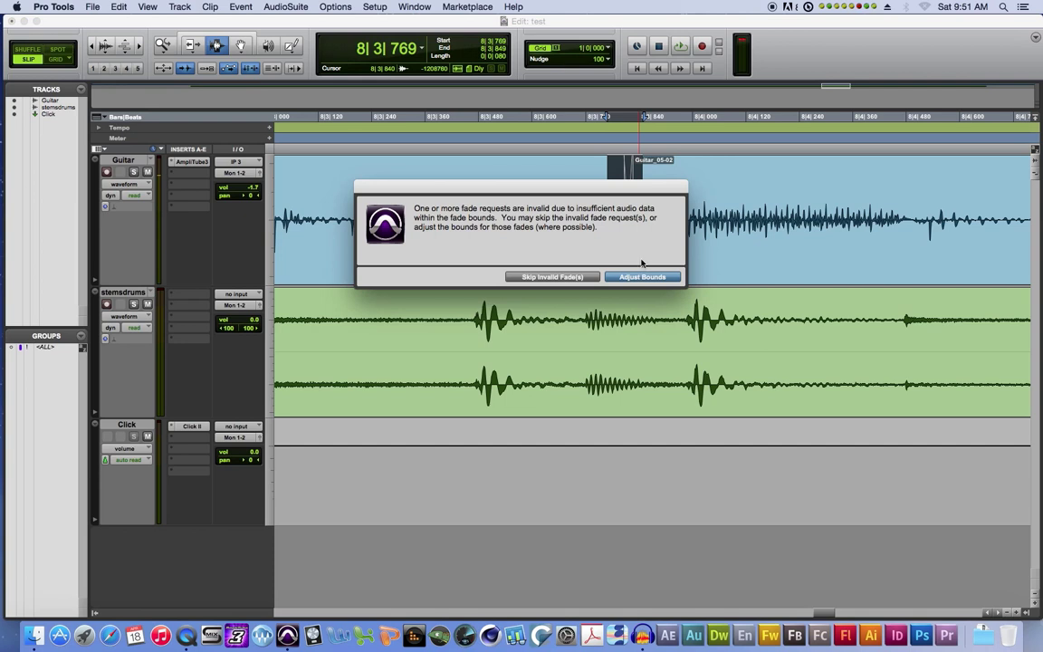
pyautogui.click(642, 277)
# Select the whole Guitar track from bar 1 and add fades with adjusted bounds
pyautogui.press('super+bracketleft')
pyautogui.press('super+bracketleft')
pyautogui.press('super+bracketleft')
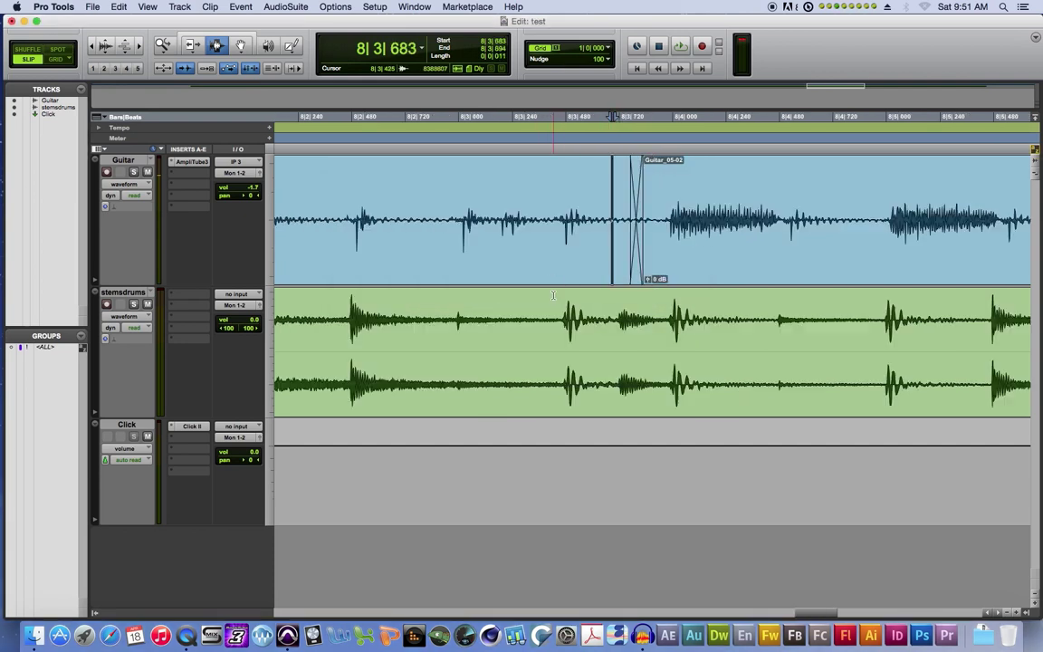
pyautogui.press('super+bracketleft')
pyautogui.press('super+bracketleft')
pyautogui.press('super+bracketleft')
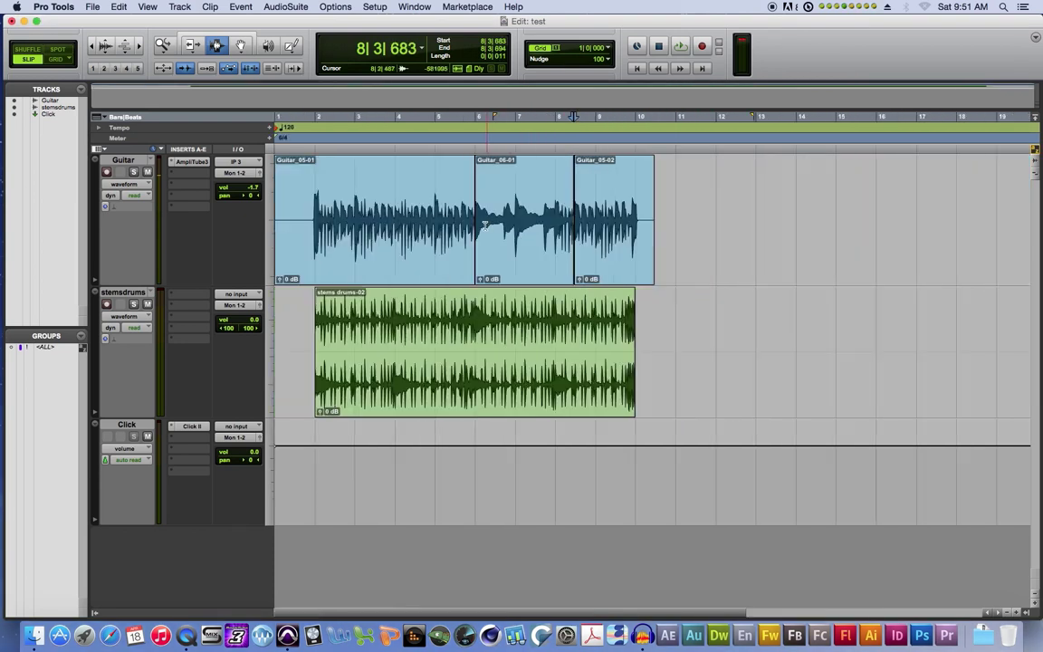
pyautogui.hotkey('ctrl', 'f')
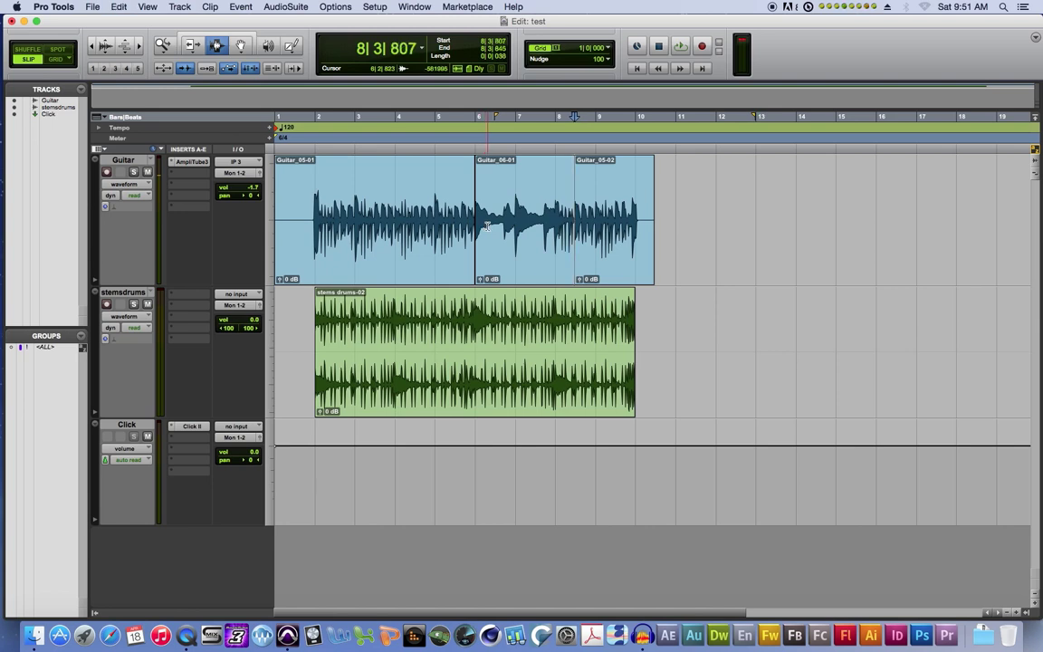
pyautogui.click(485, 231)
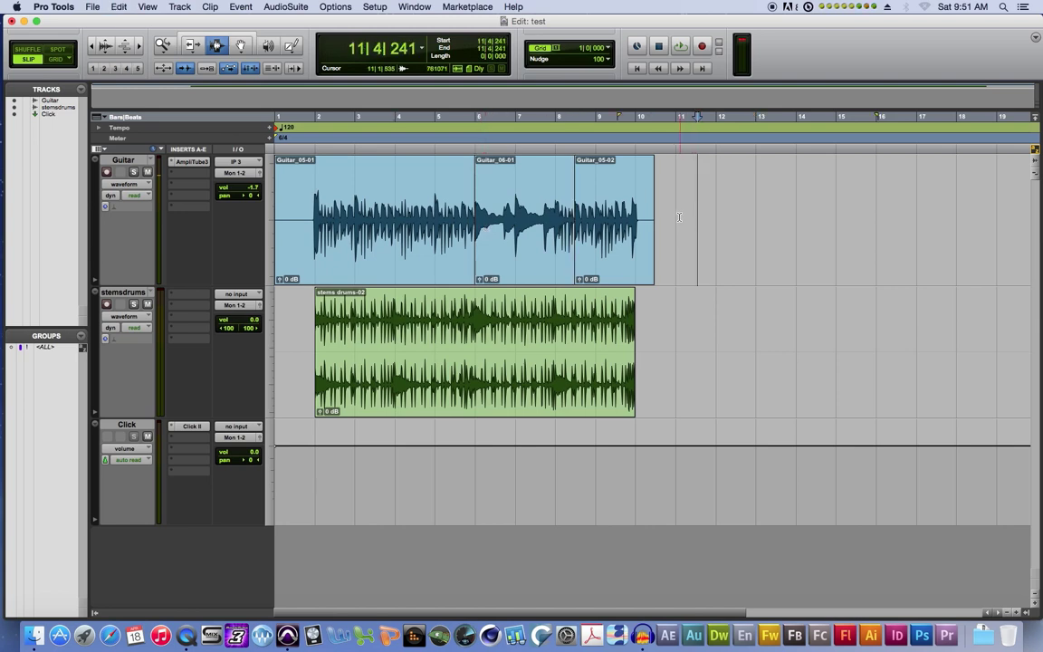
pyautogui.moveTo(686, 222); pyautogui.dragTo(191, 201)
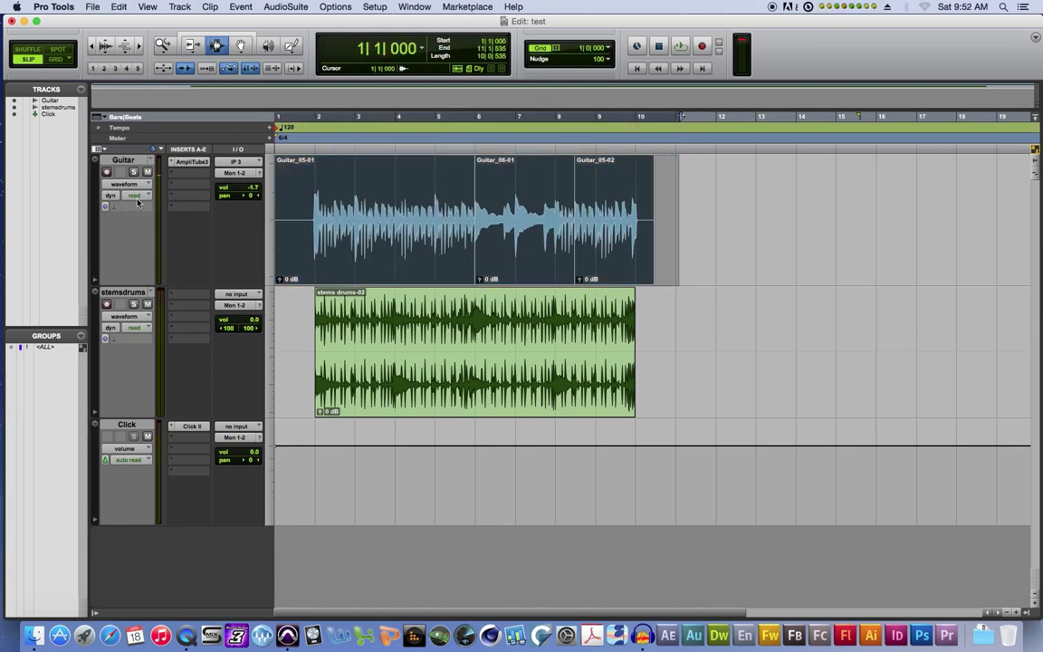
pyautogui.hotkey('ctrl', 'f')
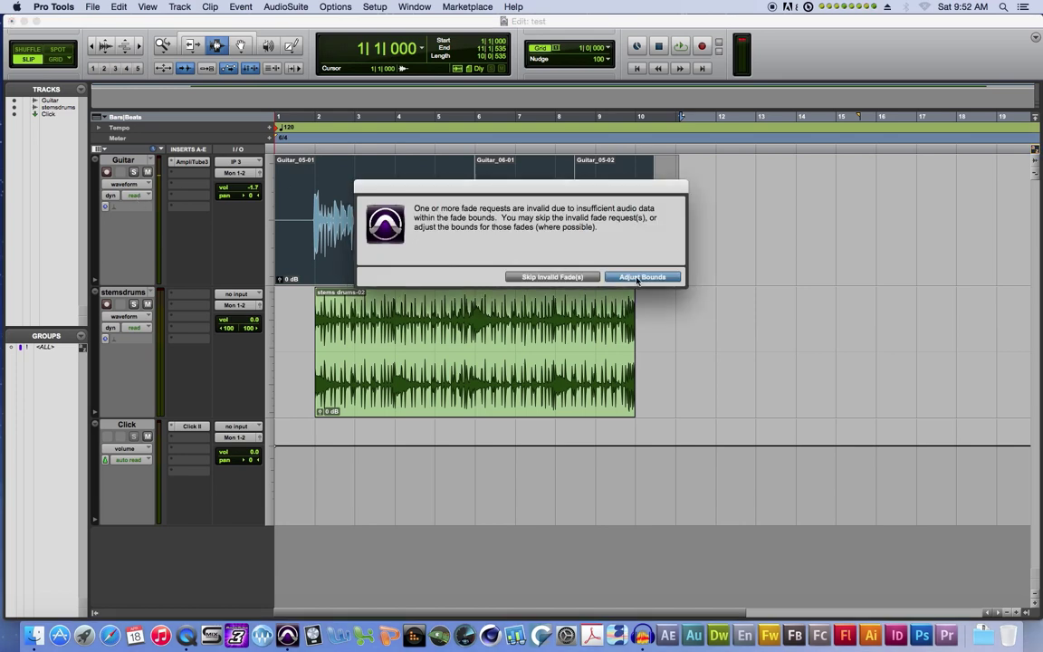
pyautogui.click(579, 276)
# Inspect the short crossfade at the Guitar_05-02 join up close
pyautogui.click(584, 226)
pyautogui.press('super+bracketright')
pyautogui.press('super+bracketright')
pyautogui.press('super+bracketright')
pyautogui.press('super+bracketright')
pyautogui.press('super+bracketright')
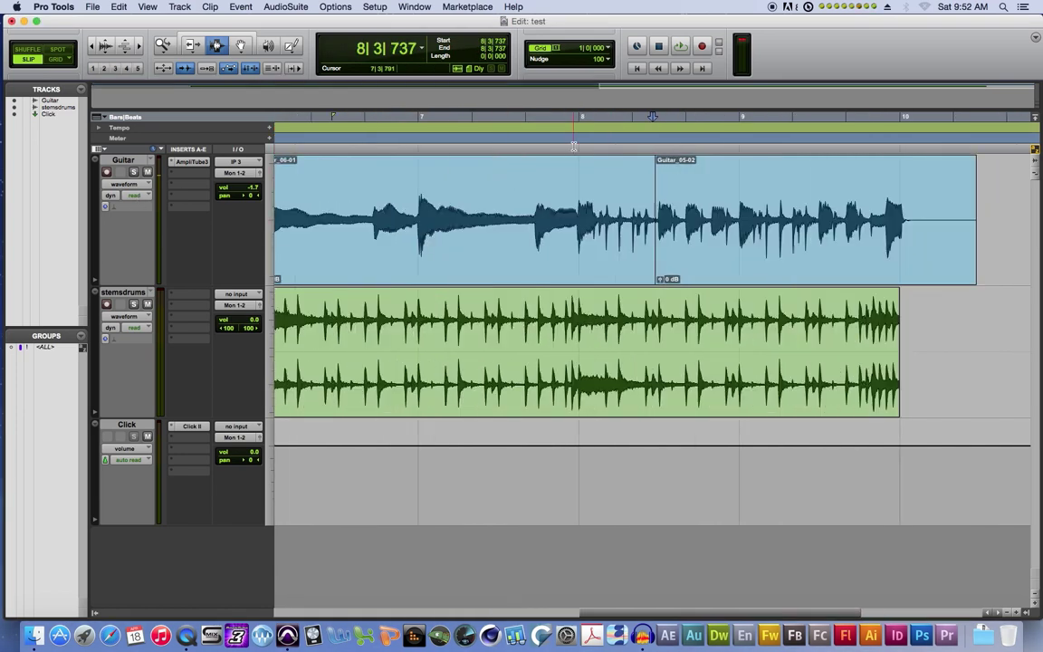
pyautogui.press('super+bracketright')
pyautogui.press('super+bracketright')
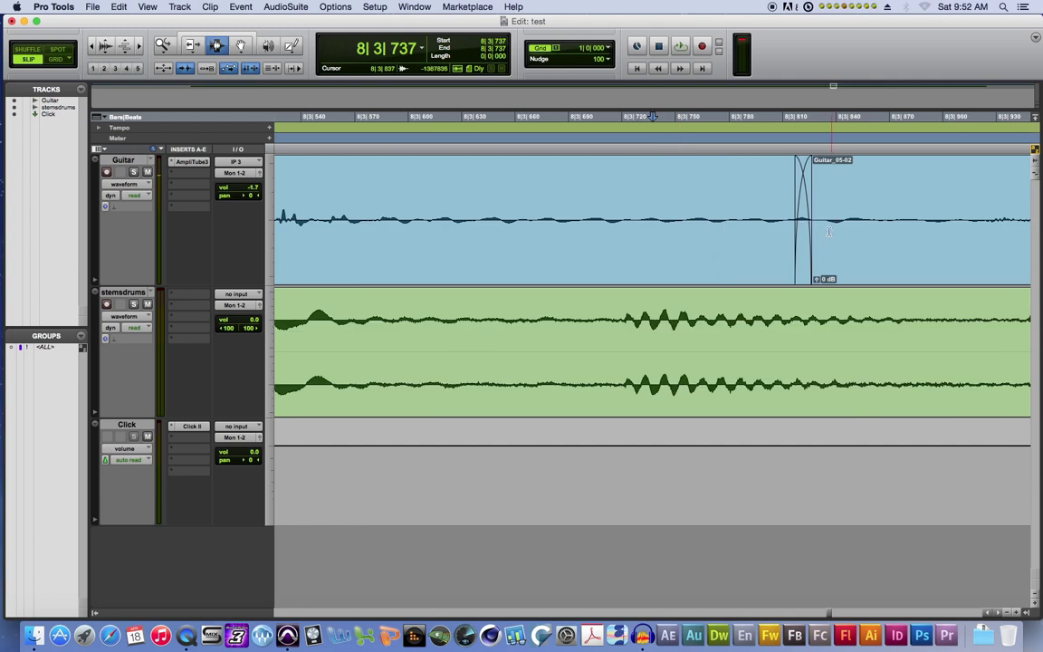
pyautogui.moveTo(767, 227); pyautogui.dragTo(839, 226)
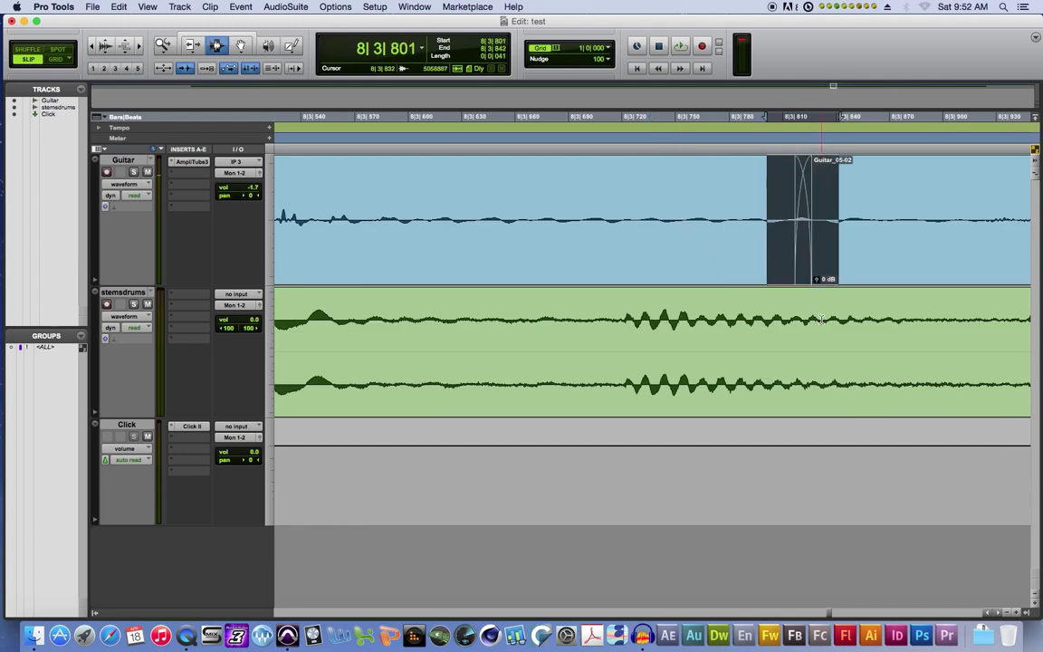
pyautogui.press('super+bracketleft')
pyautogui.press('super+bracketleft')
pyautogui.press('super+bracketleft')
pyautogui.press('super+bracketleft')
pyautogui.press('super+bracketleft')
pyautogui.press('super+bracketleft')
pyautogui.press('super+bracketleft')
pyautogui.press('super+bracketleft')
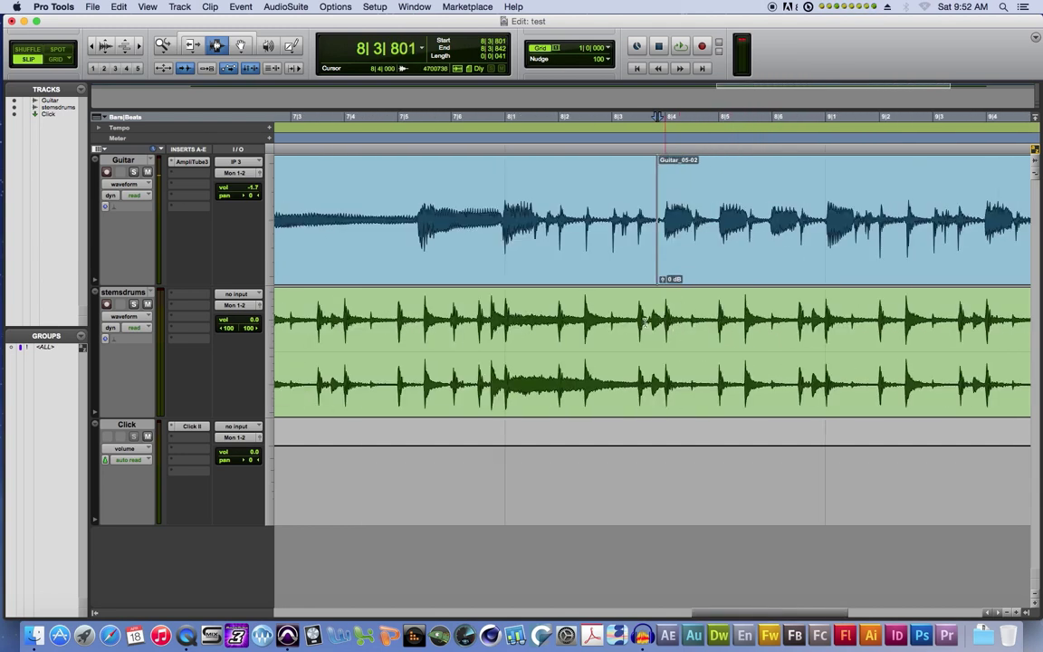
pyautogui.press('super+bracketleft')
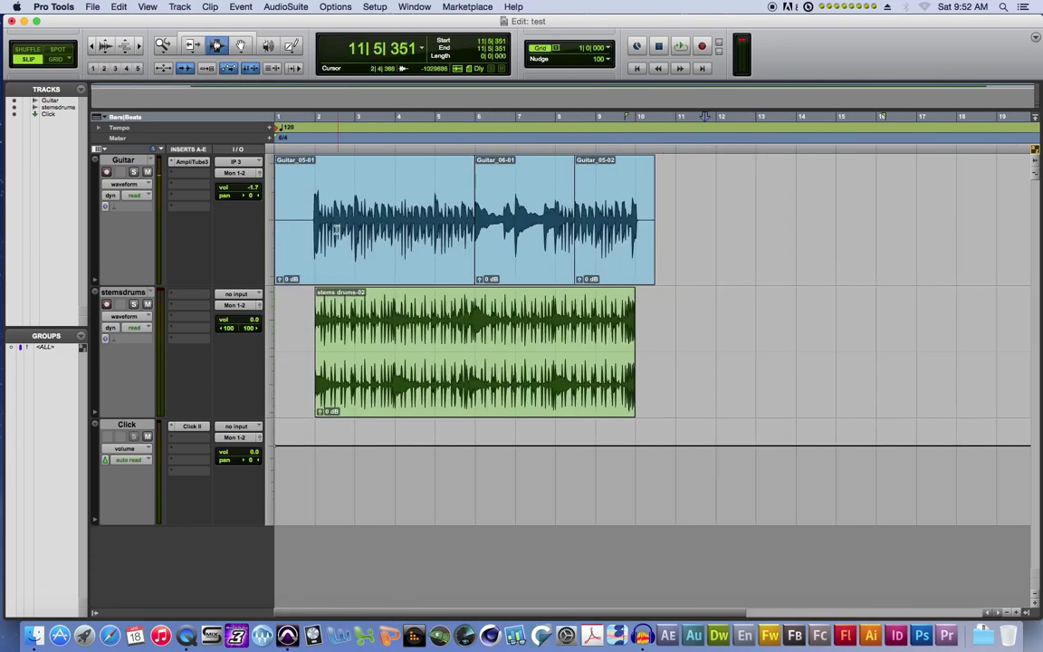
pyautogui.click(304, 222)
# Delete the silent front of Guitar_05-01 so the clip starts with the playing
pyautogui.press('super+bracketright')
pyautogui.press('super+bracketright')
pyautogui.press('super+bracketright')
pyautogui.press('super+bracketright')
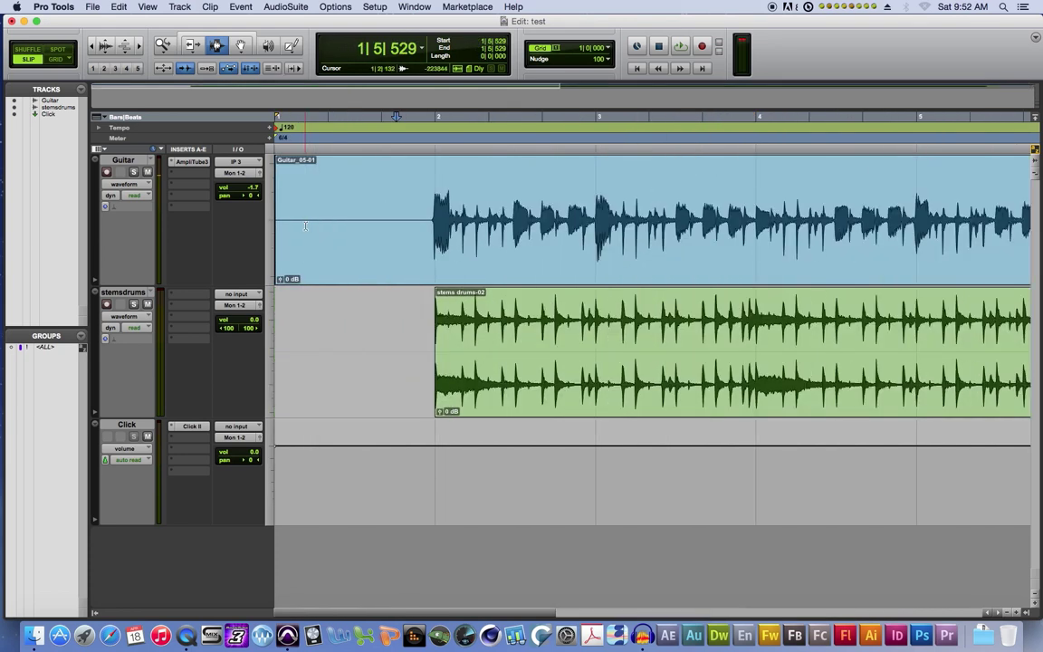
pyautogui.doubleClick(787, 222)
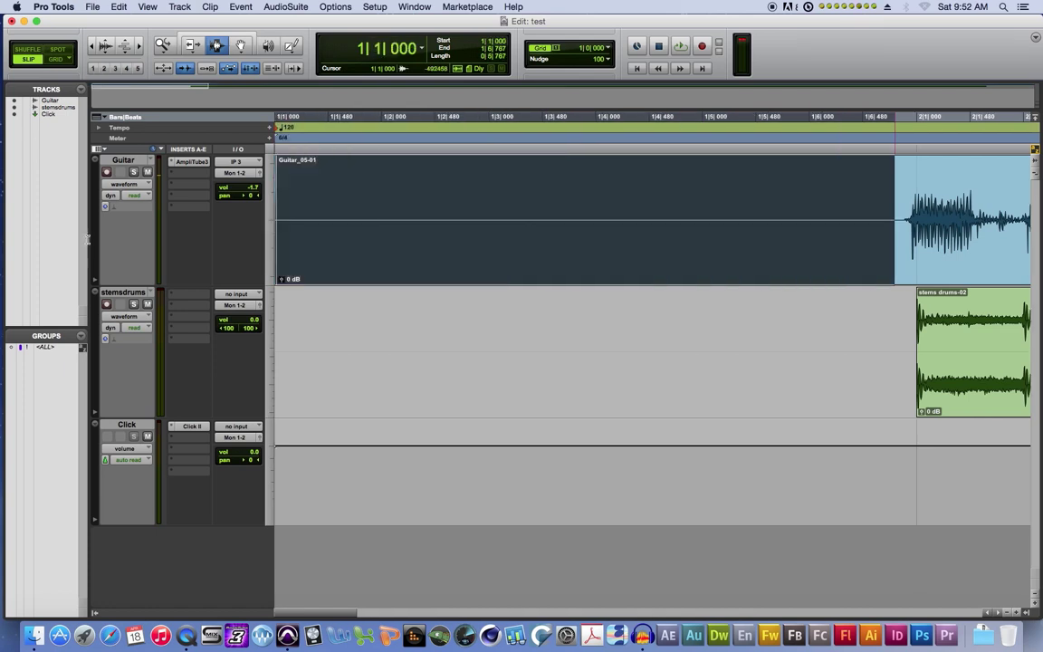
pyautogui.press('Delete')
pyautogui.moveTo(853, 217); pyautogui.dragTo(922, 217)
pyautogui.press('super+bracketleft')
pyautogui.press('super+bracketleft')
pyautogui.press('super+bracketleft')
pyautogui.press('super+bracketleft')
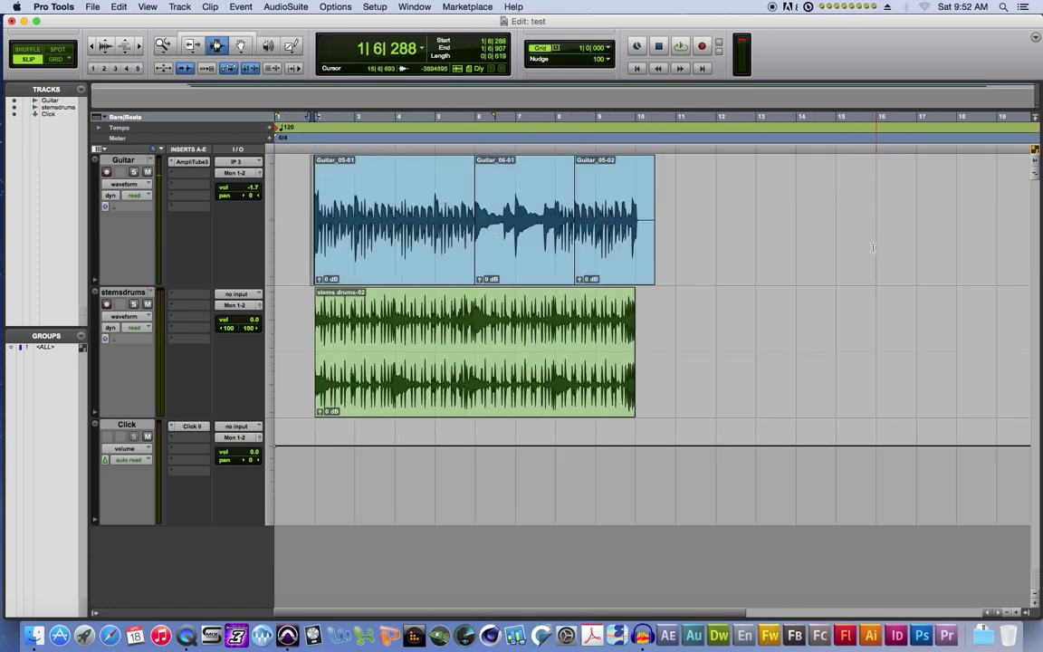
# Delete the silent guitar tail after bar 10
pyautogui.press('super+bracketright')
pyautogui.press('super+bracketright')
pyautogui.press('super+bracketright')
pyautogui.moveTo(722, 235); pyautogui.dragTo(538, 257)
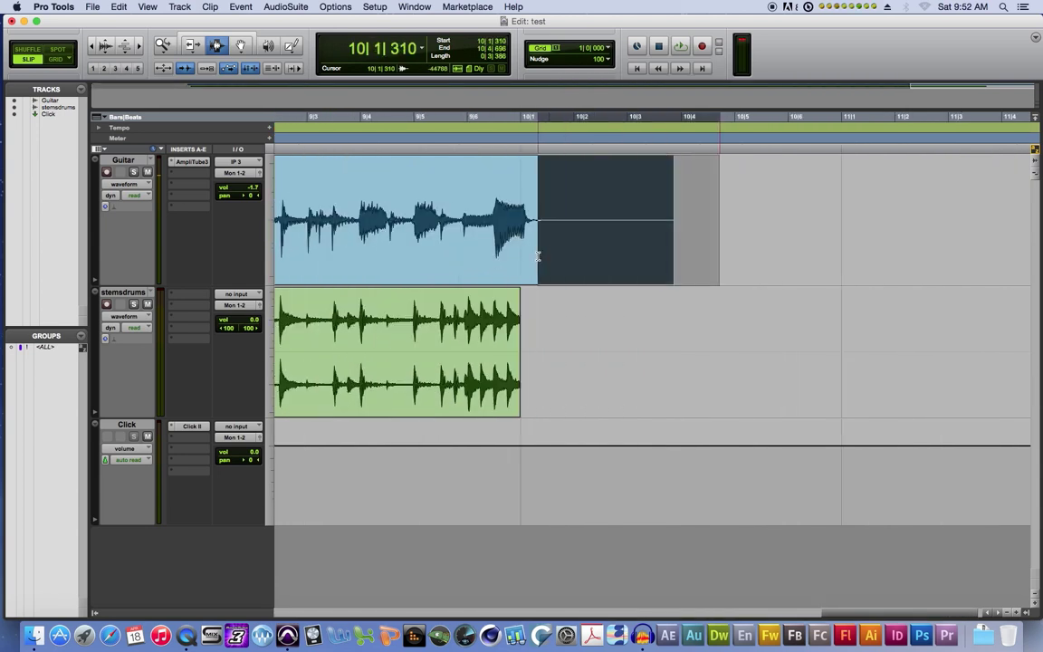
pyautogui.press('Delete')
pyautogui.hscroll(-2, 540, 256)
pyautogui.moveTo(702, 205); pyautogui.dragTo(660, 222)
pyautogui.press('super+bracketleft')
pyautogui.press('super+bracketleft')
pyautogui.press('super+bracketleft')
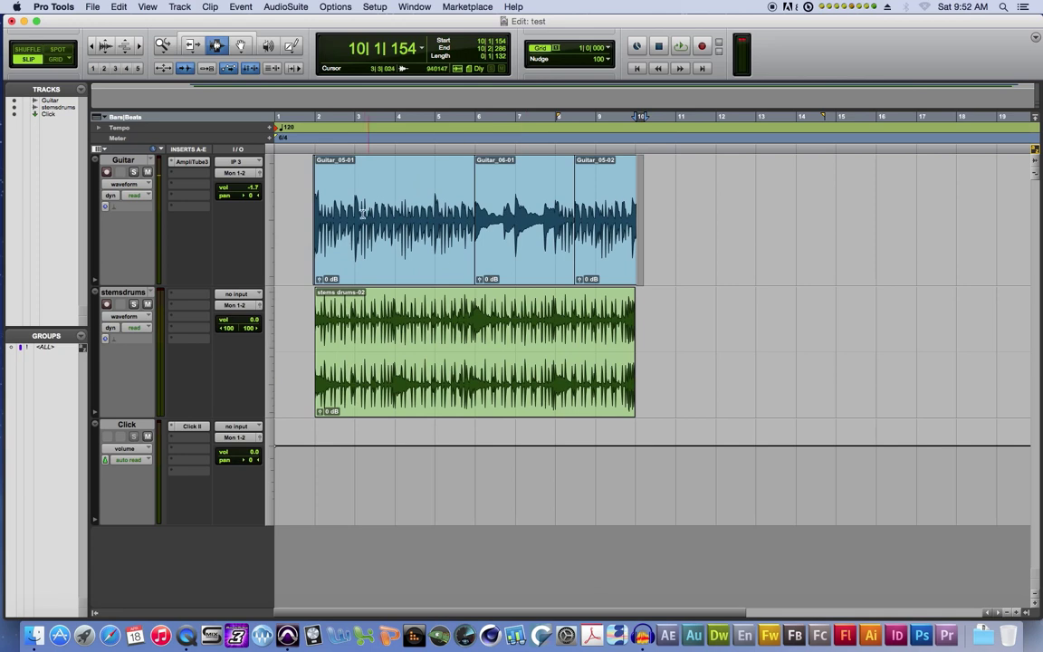
pyautogui.click(306, 197)
# Mute the Click track and play the guitar and drums from the session start to bar 10
pyautogui.press('space')
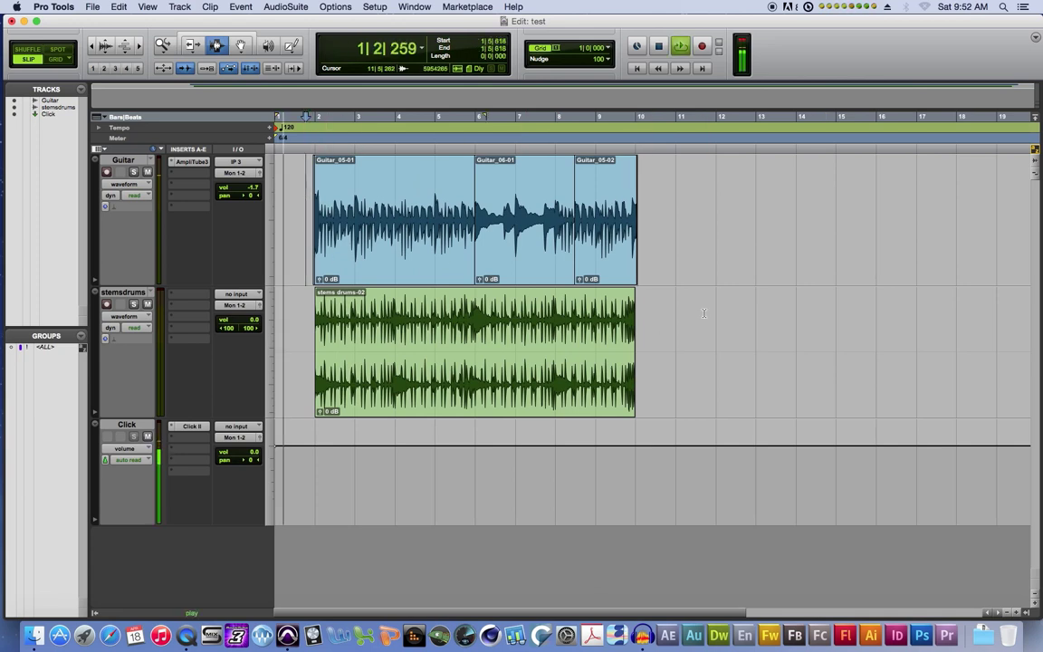
pyautogui.press('space')
pyautogui.click(148, 437)
pyautogui.press('Return')
pyautogui.press('space')
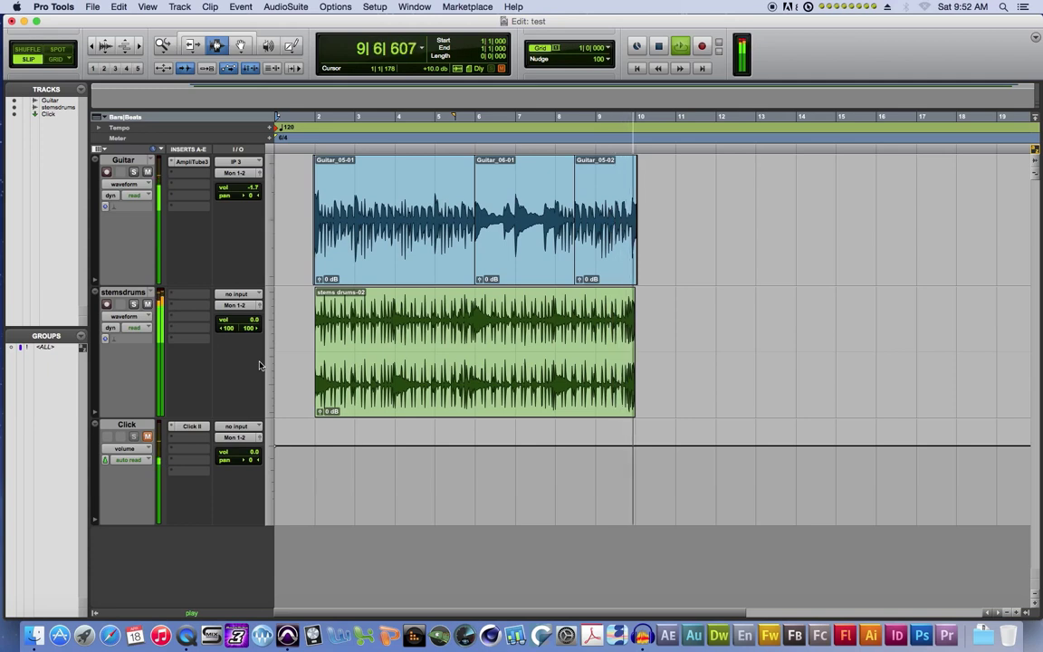
pyautogui.press('space')
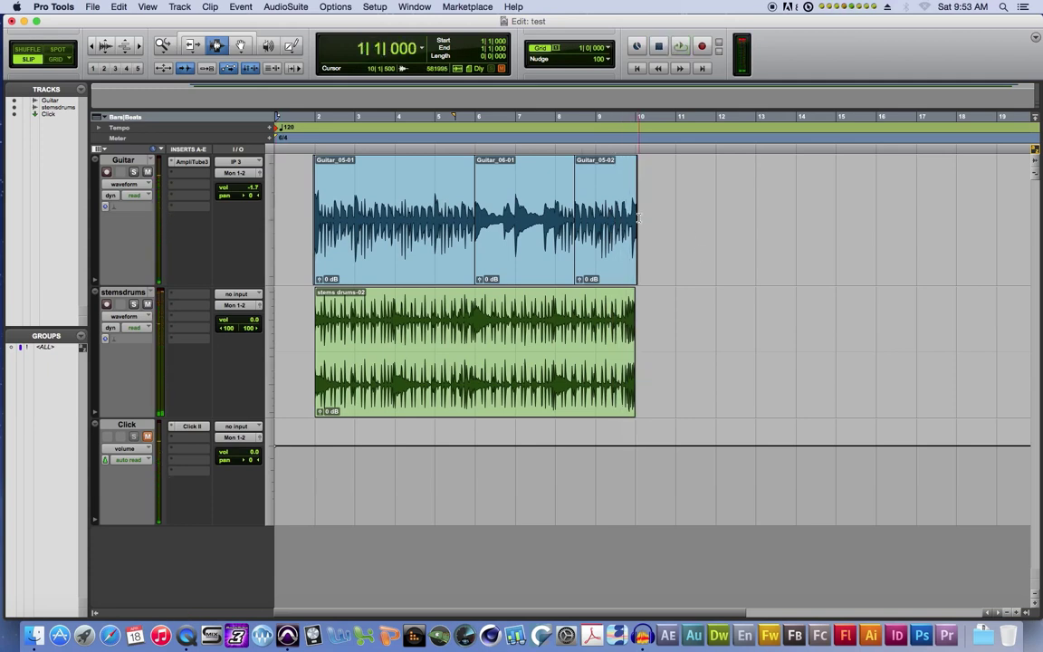
# Select all three guitar clips and consolidate them with Option+Shift+3
pyautogui.moveTo(642, 220); pyautogui.dragTo(309, 235)
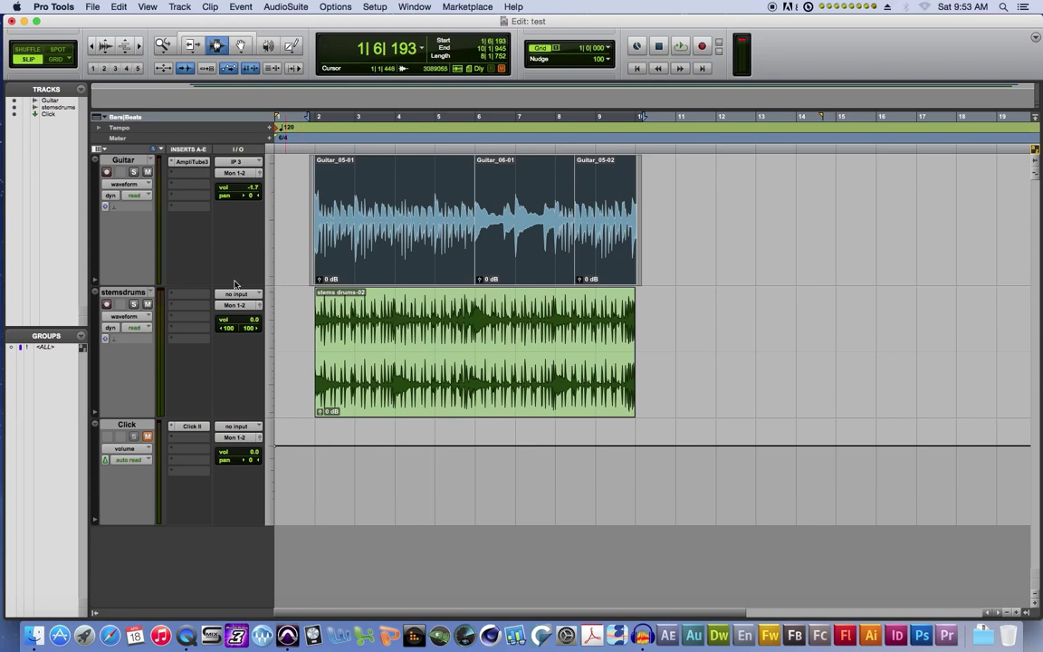
pyautogui.click(118, 8)
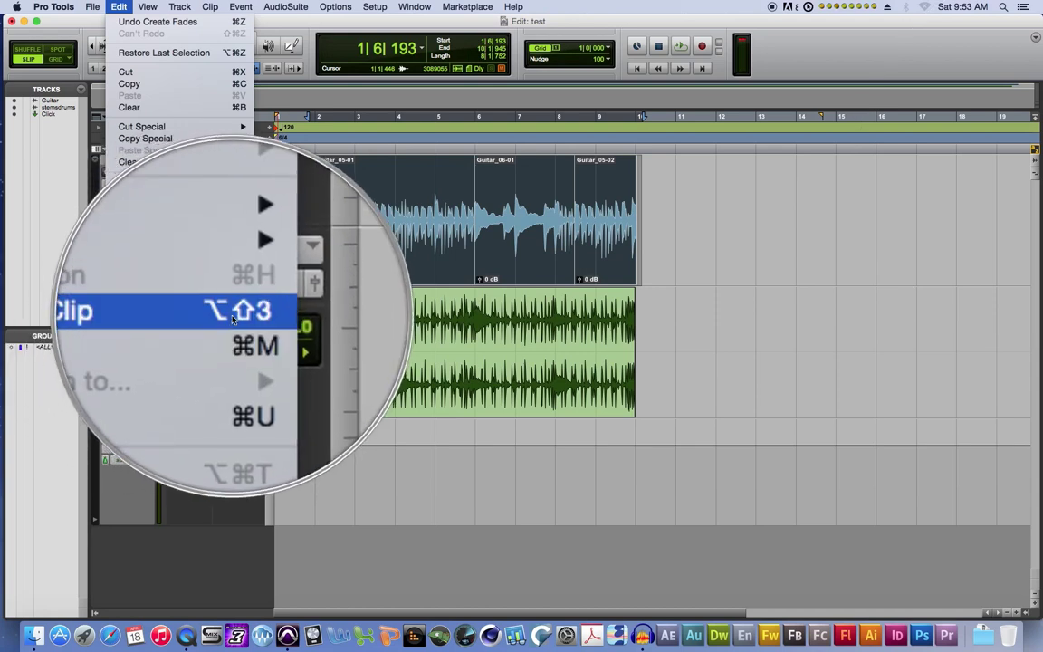
pyautogui.click(693, 279)
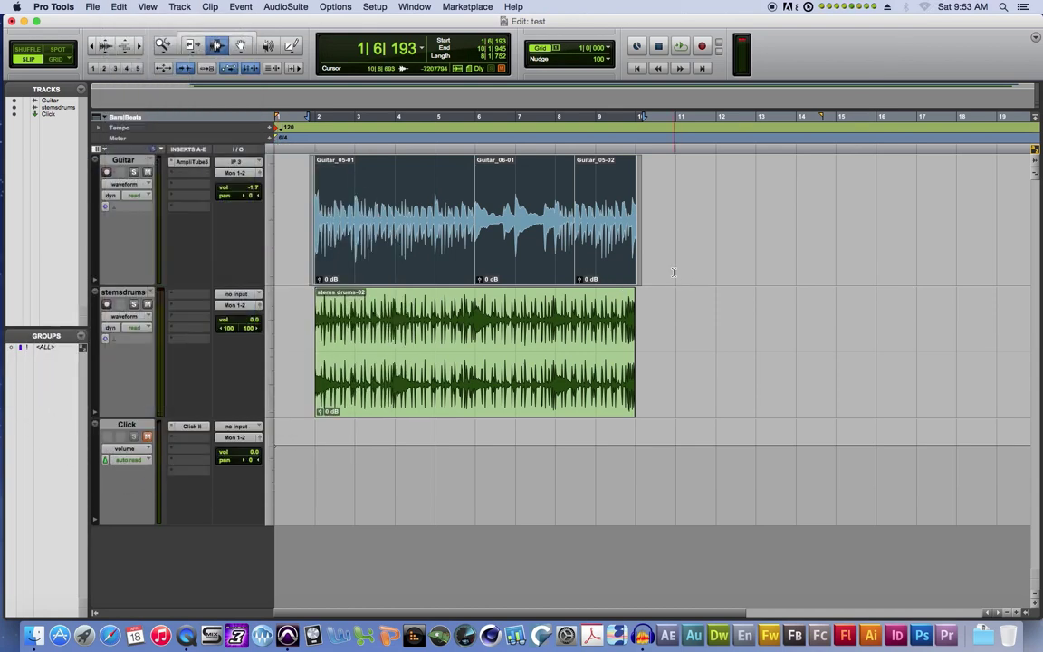
pyautogui.hotkey('alt', 'shift', '3')
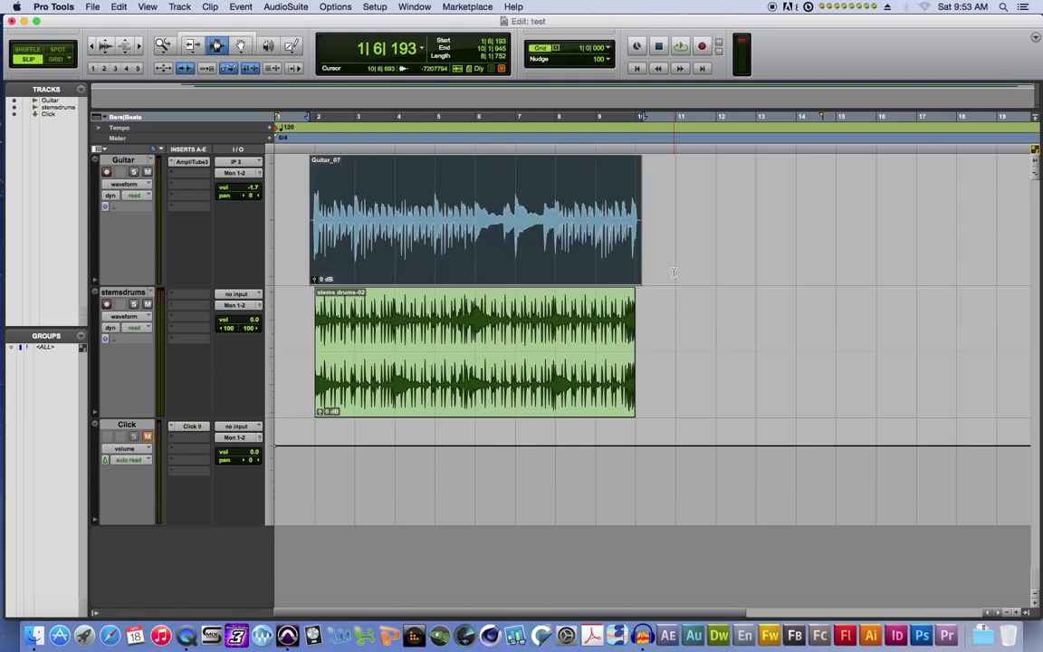
# Check the Guitar_07 join at bar 6 up close, then view the whole clip
pyautogui.click(672, 272)
pyautogui.click(479, 272)
pyautogui.press('super+bracketright')
pyautogui.press('super+bracketright')
pyautogui.press('super+bracketright')
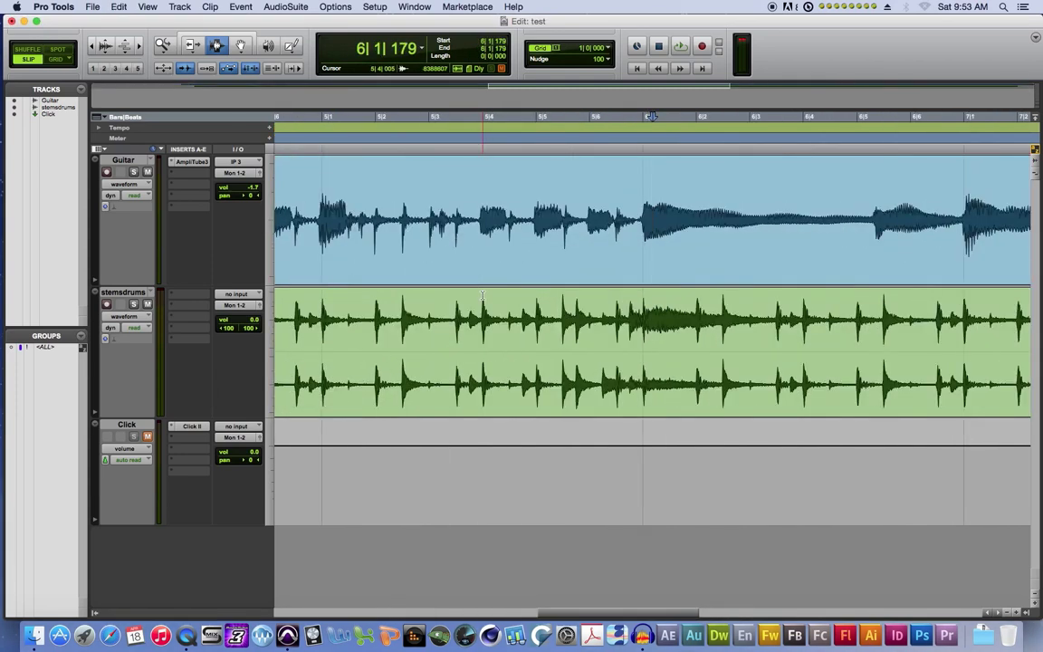
pyautogui.press('super+bracketleft')
pyautogui.press('super+bracketleft')
pyautogui.press('super+bracketleft')
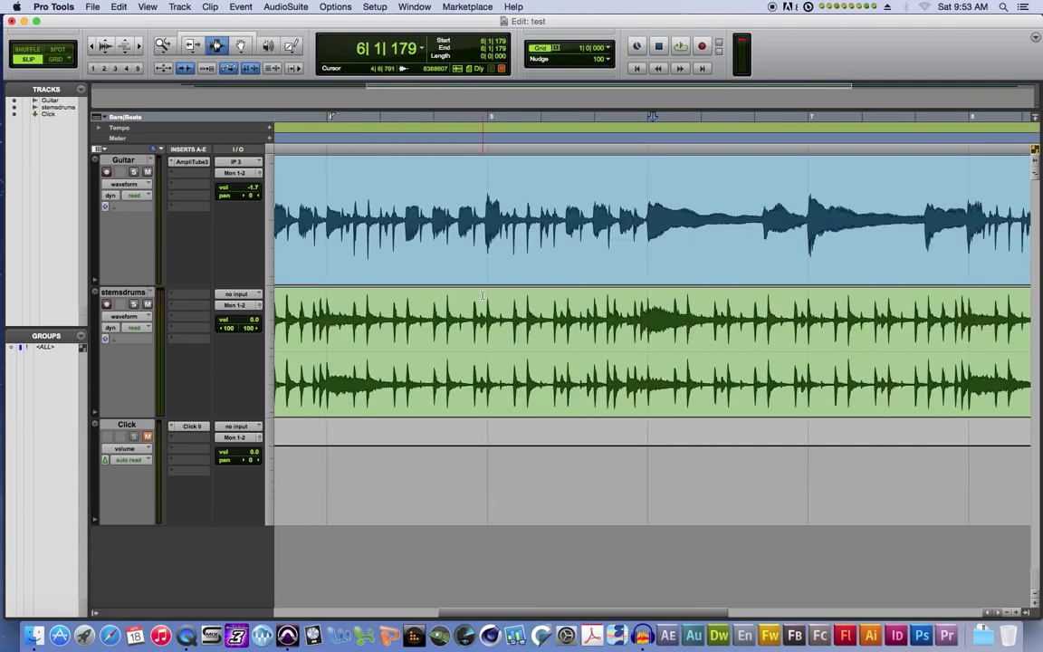